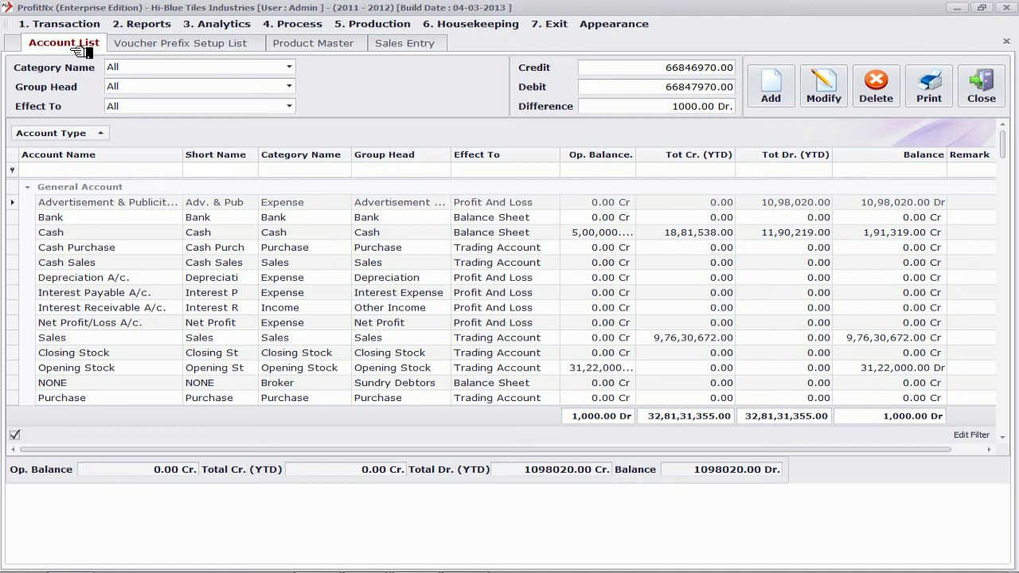
- Start a new account and try the Customer, then Bank categories, keeping Bank as group head
left_click(771, 87)
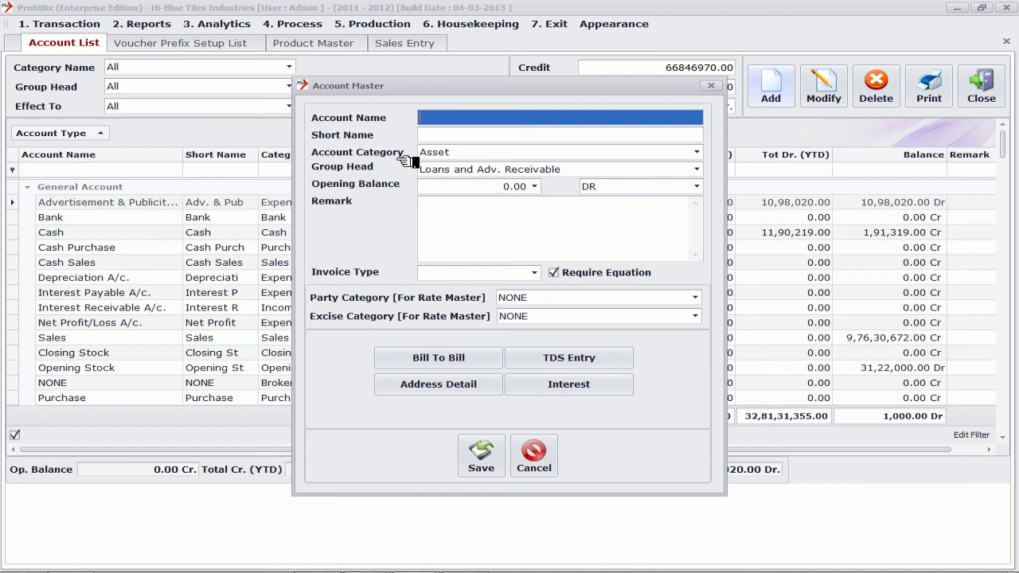
left_click(697, 152)
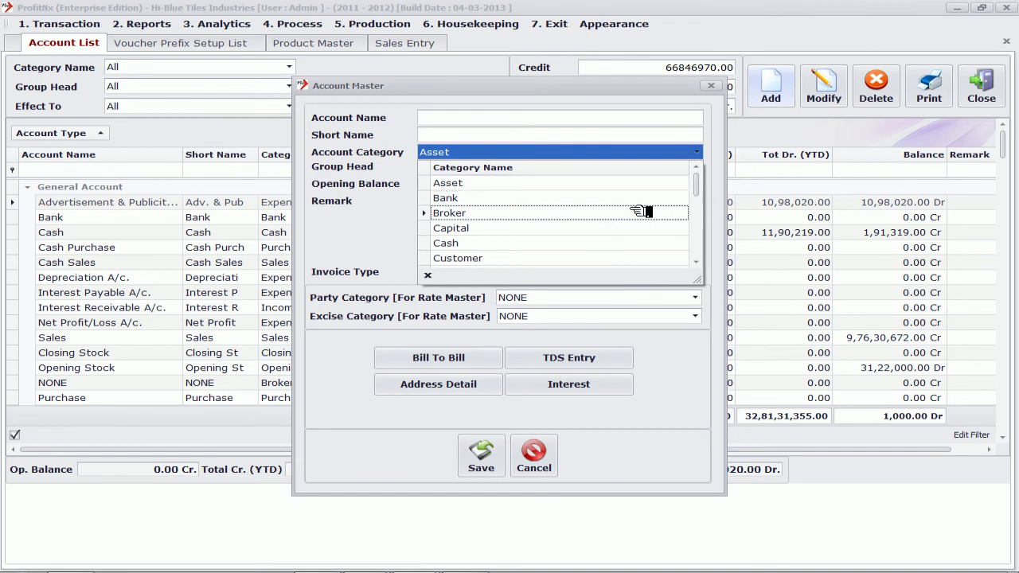
left_click(618, 258)
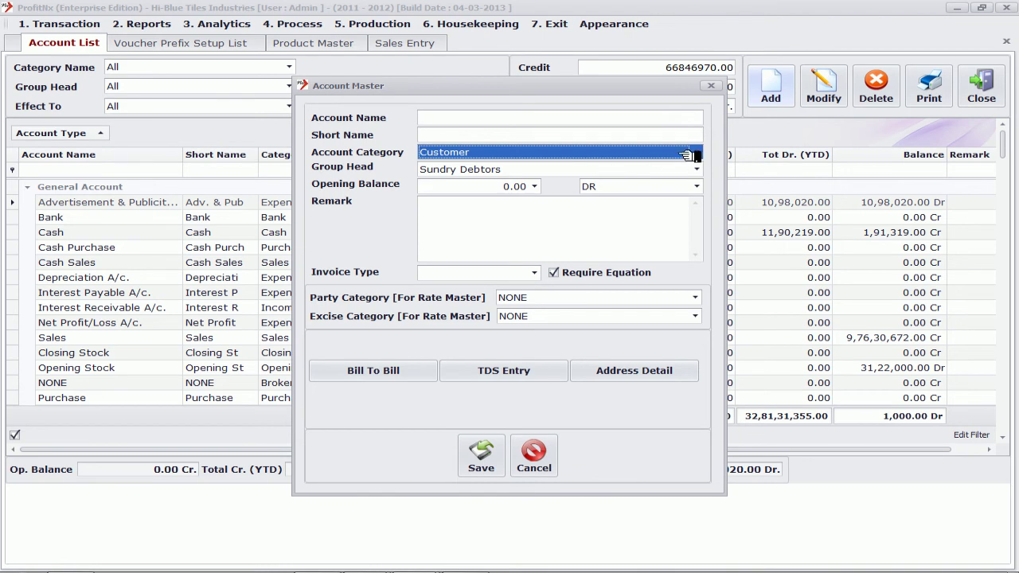
left_click(699, 152)
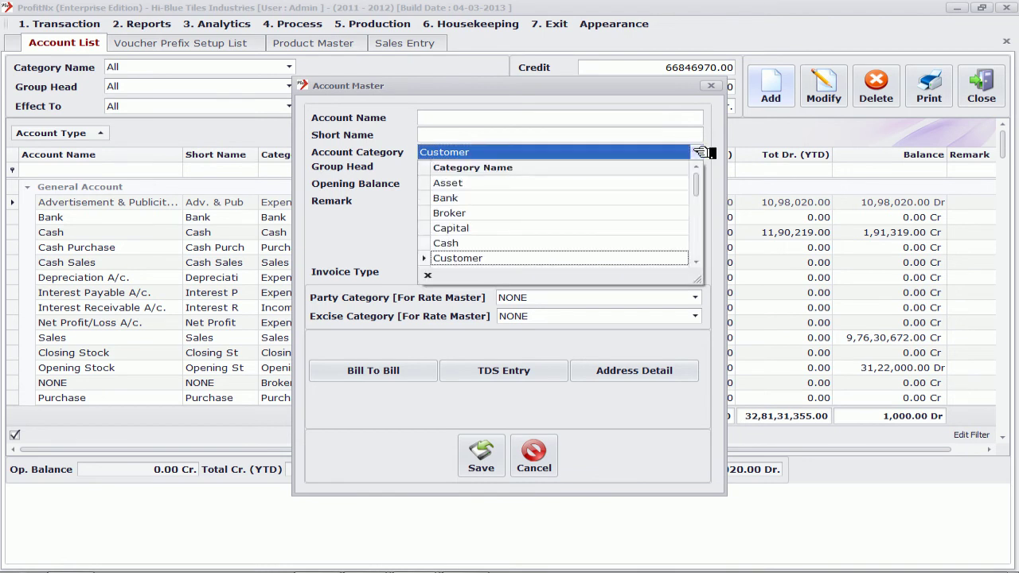
left_click(641, 199)
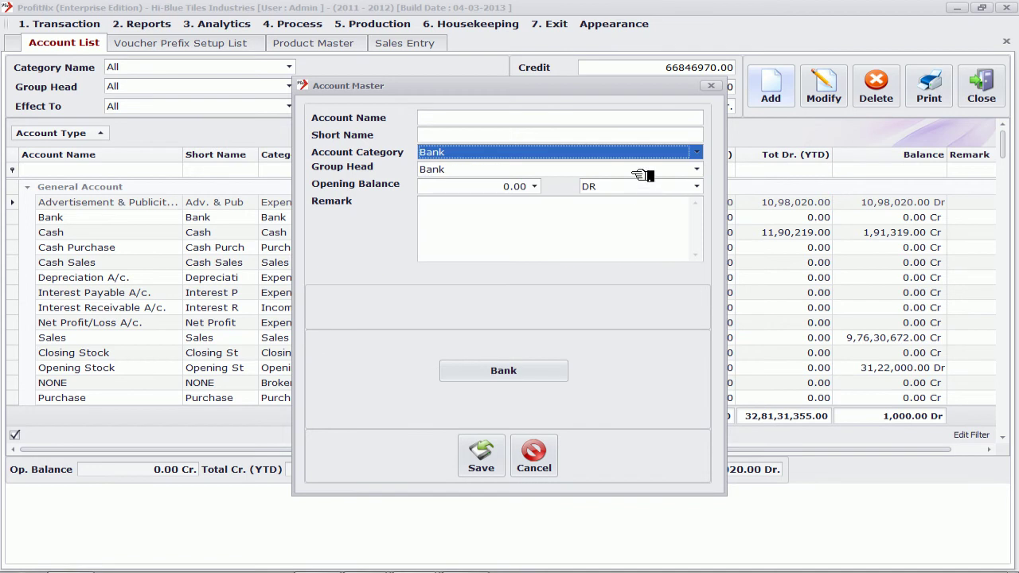
left_click(586, 172)
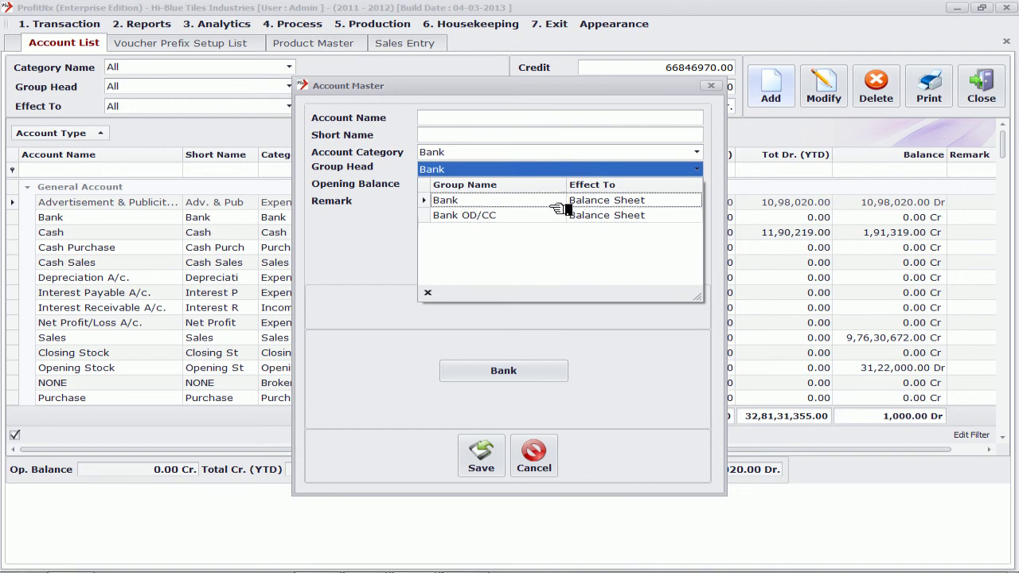
left_click(555, 200)
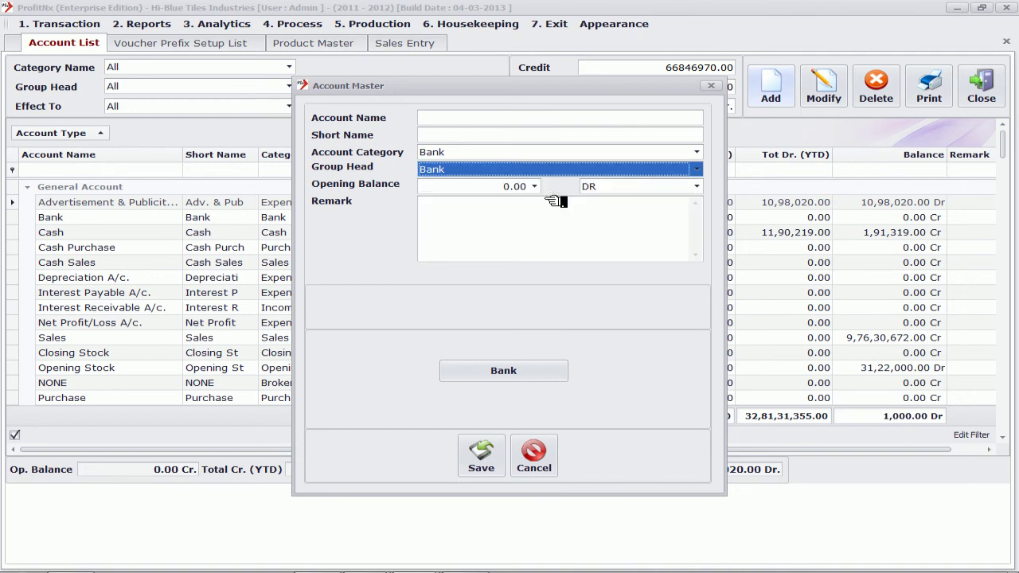
- Try the Capital category, then settle on Discount And Other Charges
left_click(556, 153)
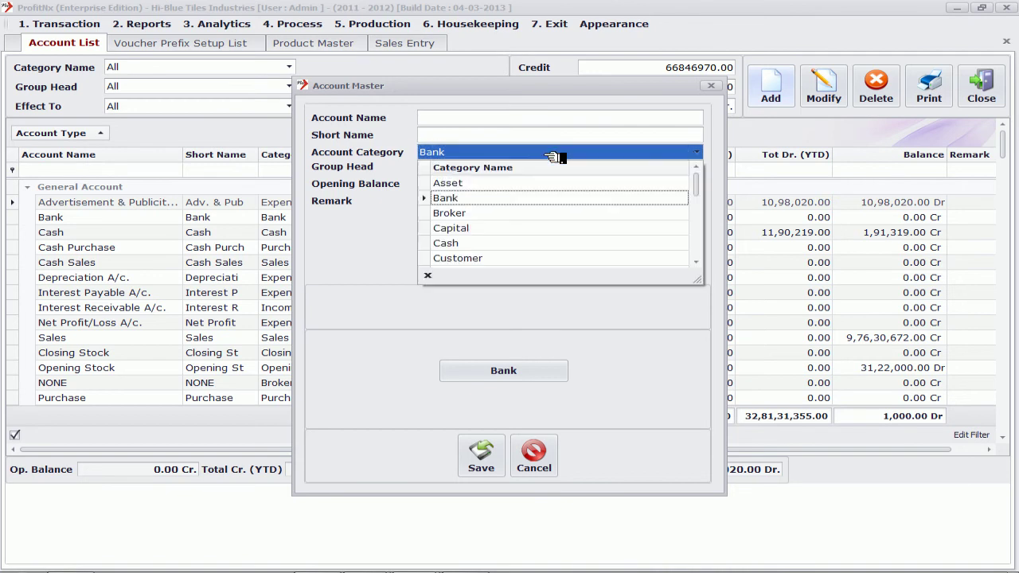
left_click(538, 228)
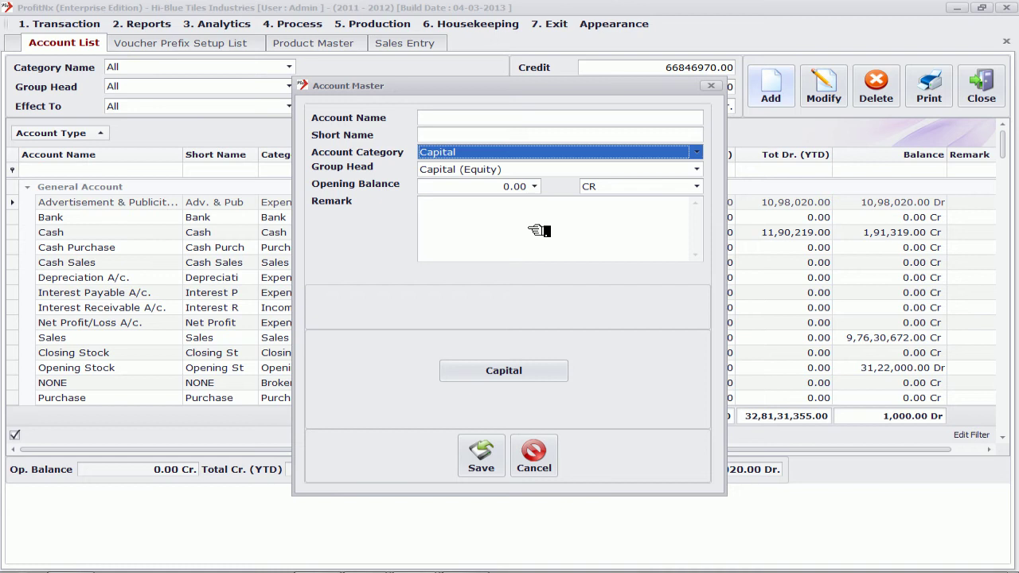
left_click(630, 152)
scroll(713, 258, "down", 1)
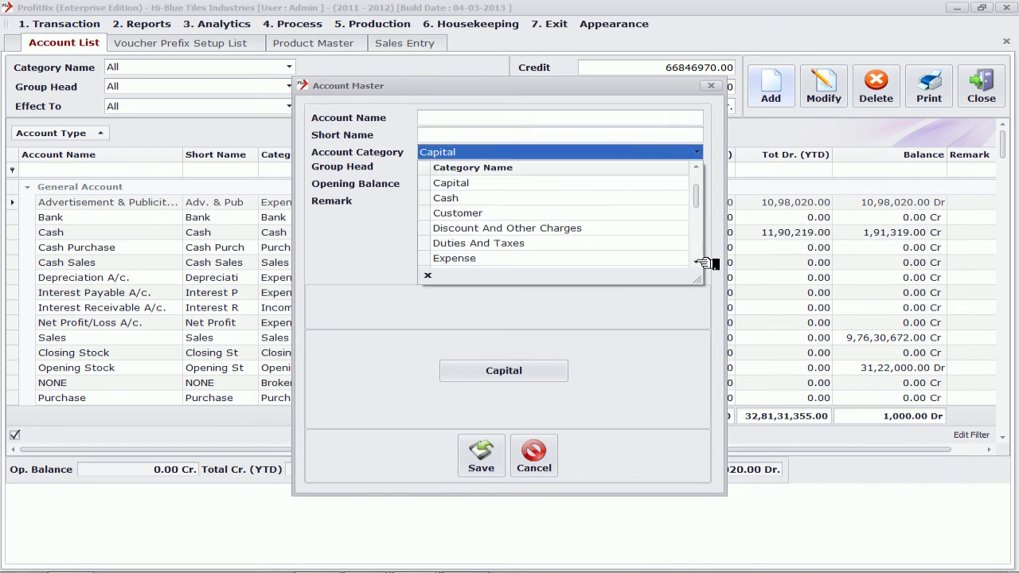
left_click(609, 227)
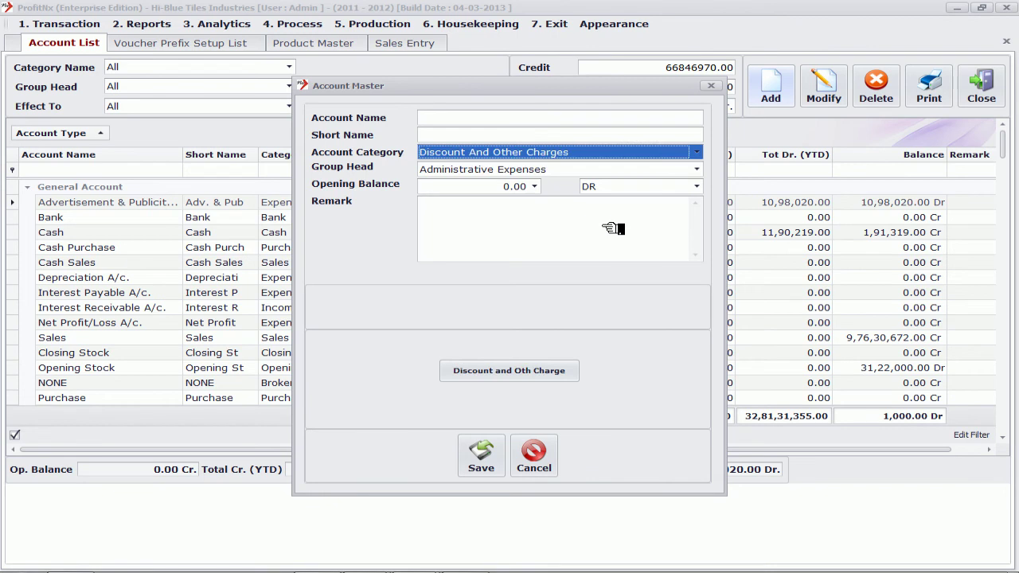
- Make the discount a deducted percentage charge of 5
left_click(525, 371)
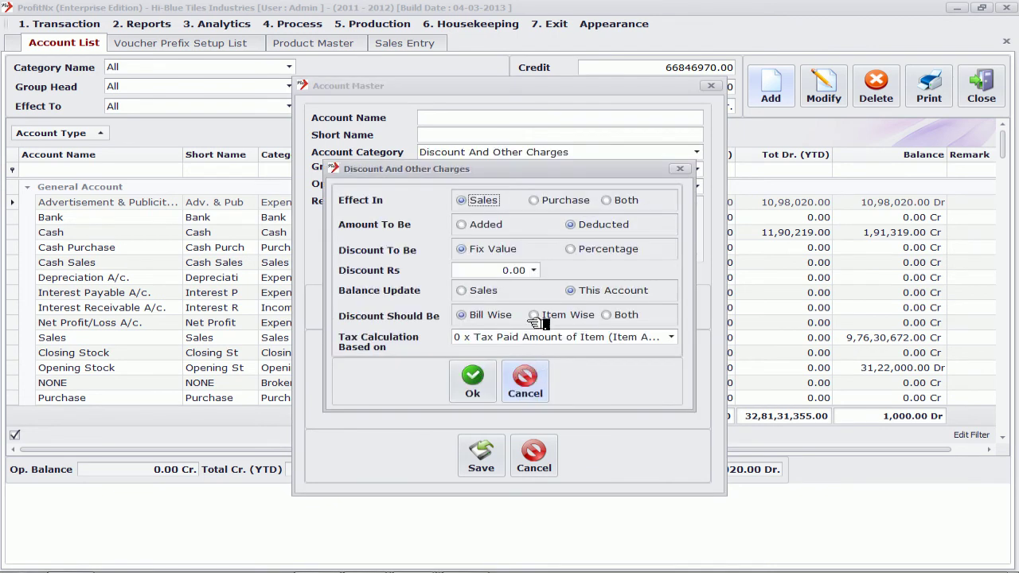
left_click(483, 224)
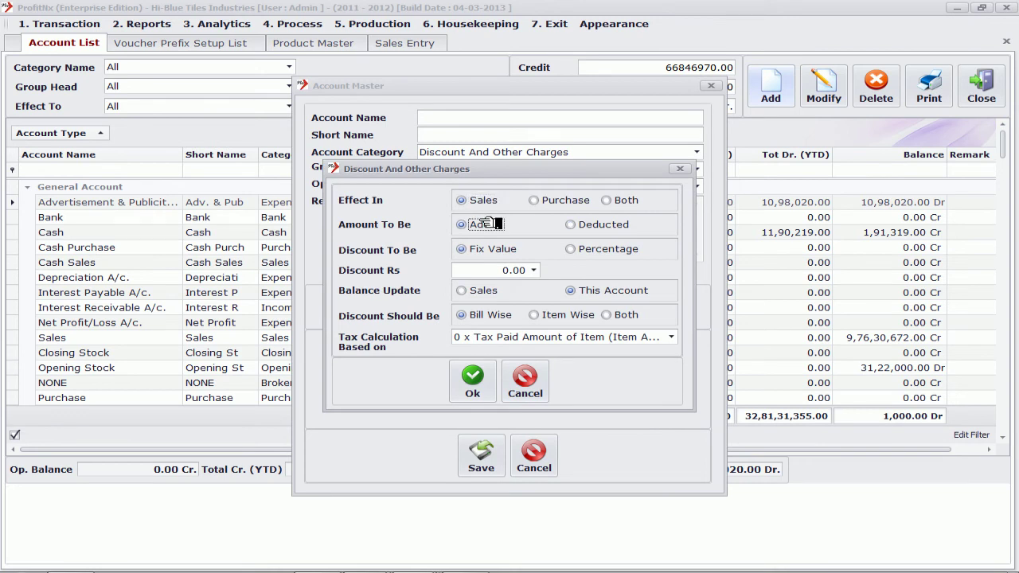
left_click(585, 227)
left_click(588, 249)
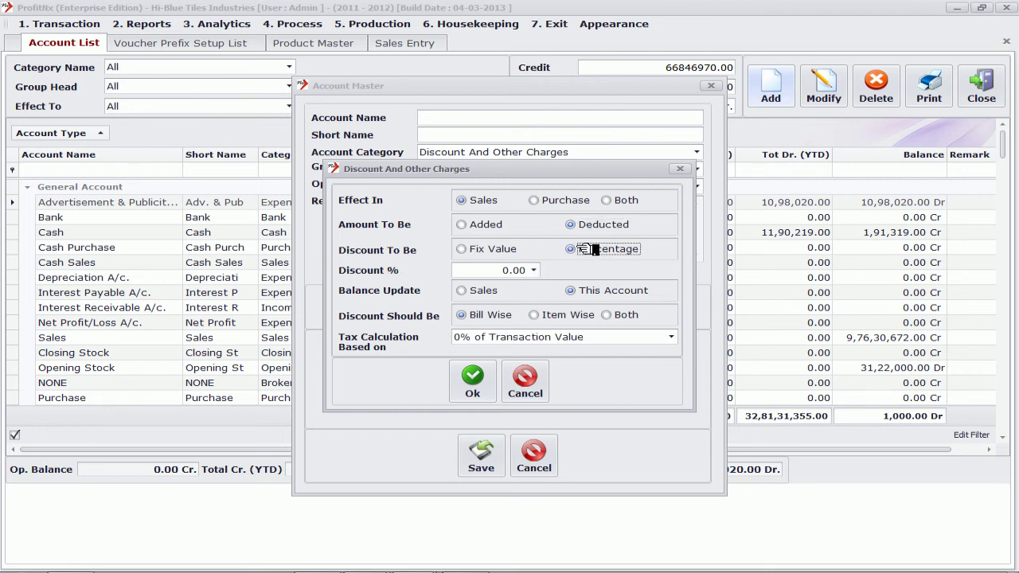
left_click(493, 274)
type("5")
- Set tax calculation to 5% of Amount of Item, then cancel the discount settings unsaved
left_click(651, 340)
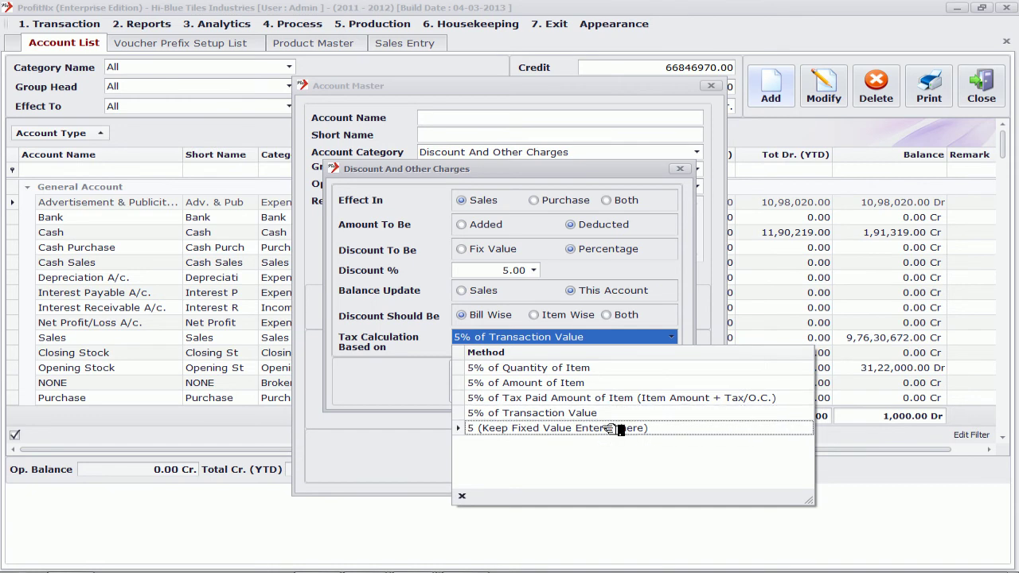
left_click(598, 353)
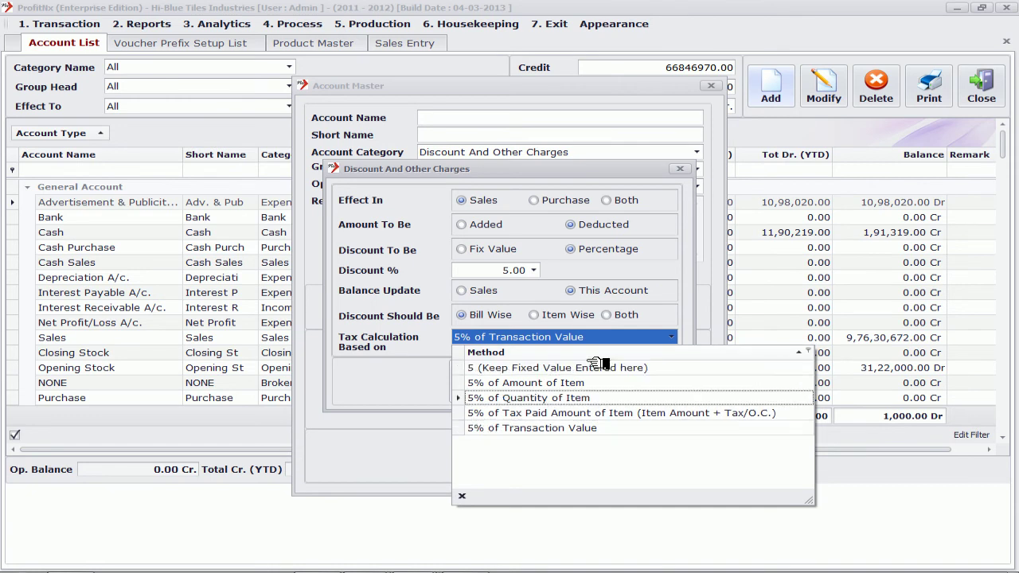
left_click(580, 382)
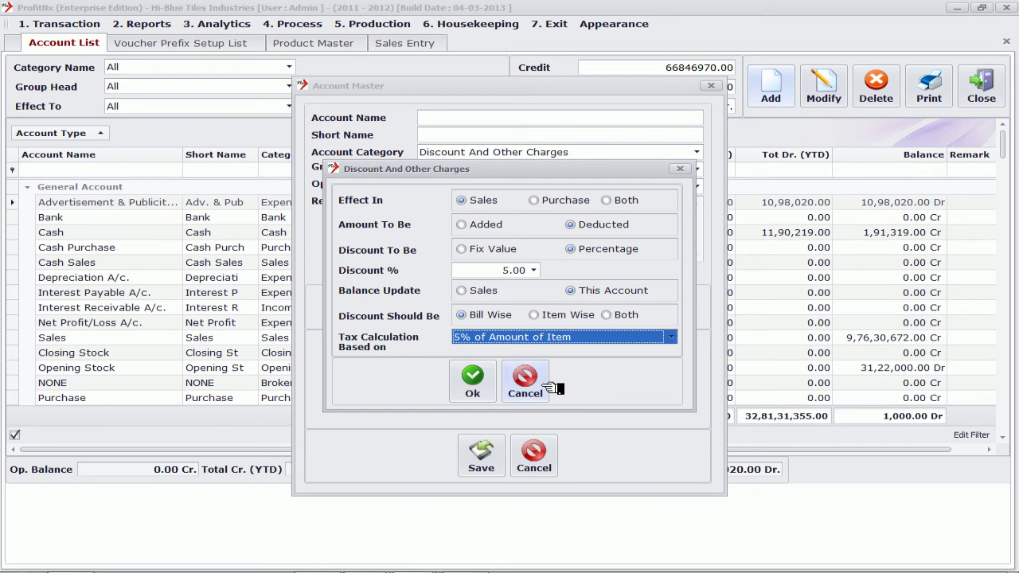
left_click(548, 385)
- Close the account form, switch to Product Master, and open then close a blank product entry
left_click(533, 459)
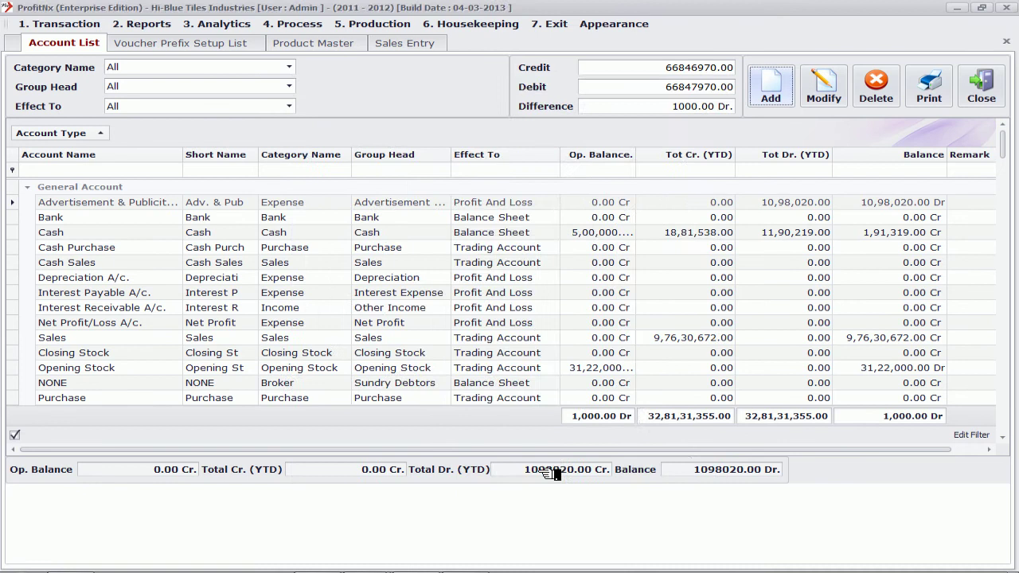
left_click(325, 41)
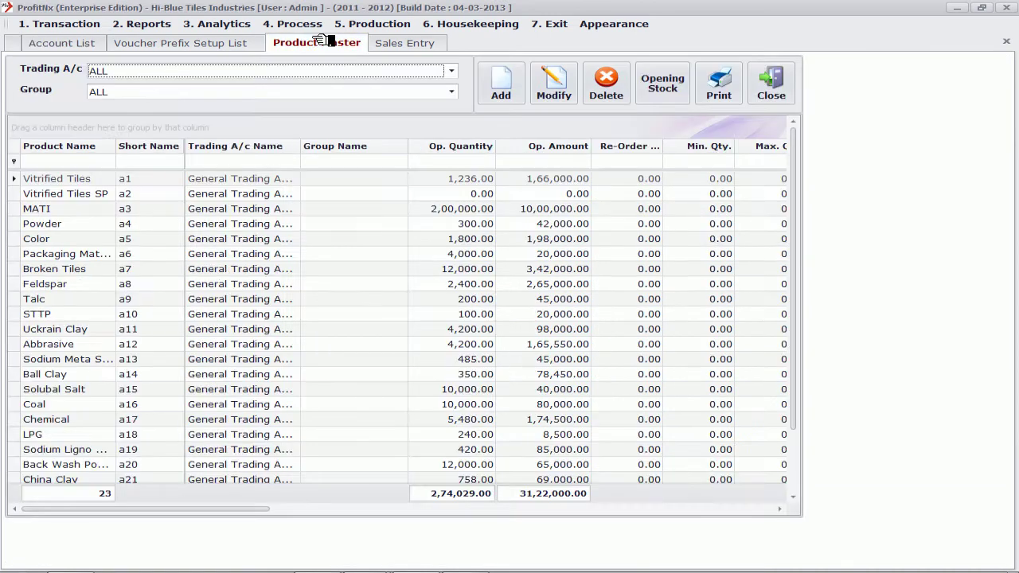
left_click(507, 87)
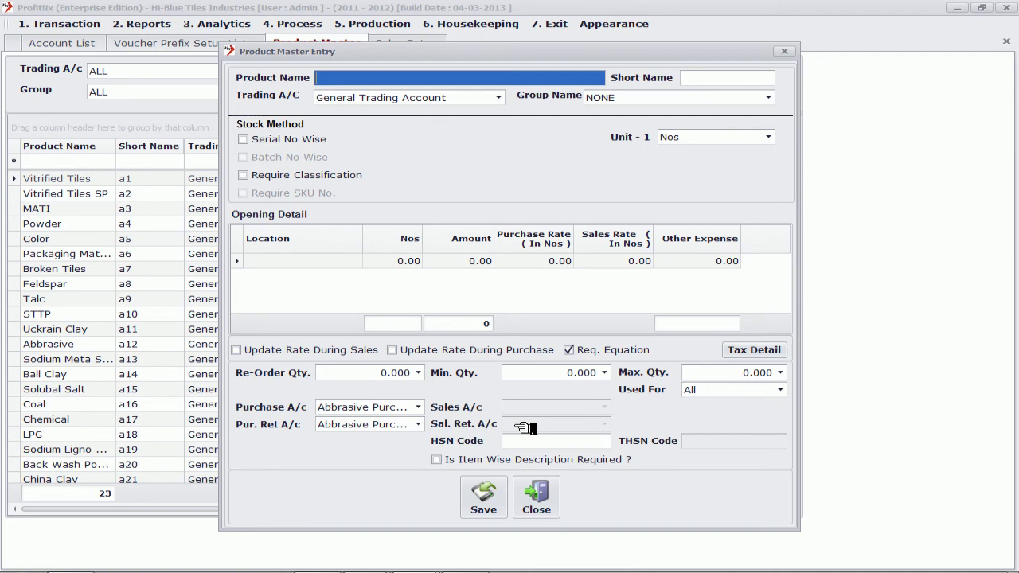
left_click(526, 496)
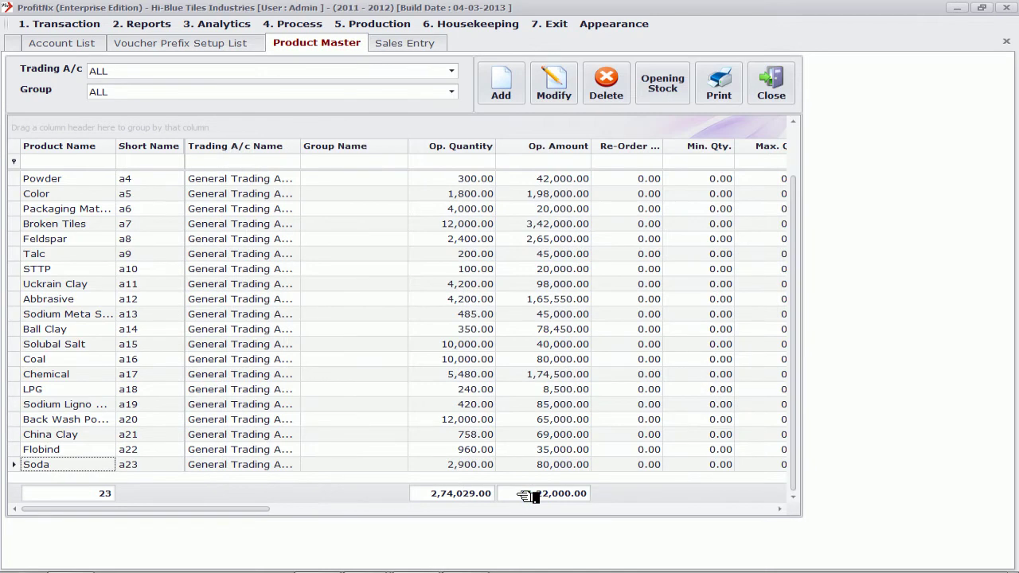
- Open the SE sales voucher prefix and view its Tax Specification
left_click(208, 44)
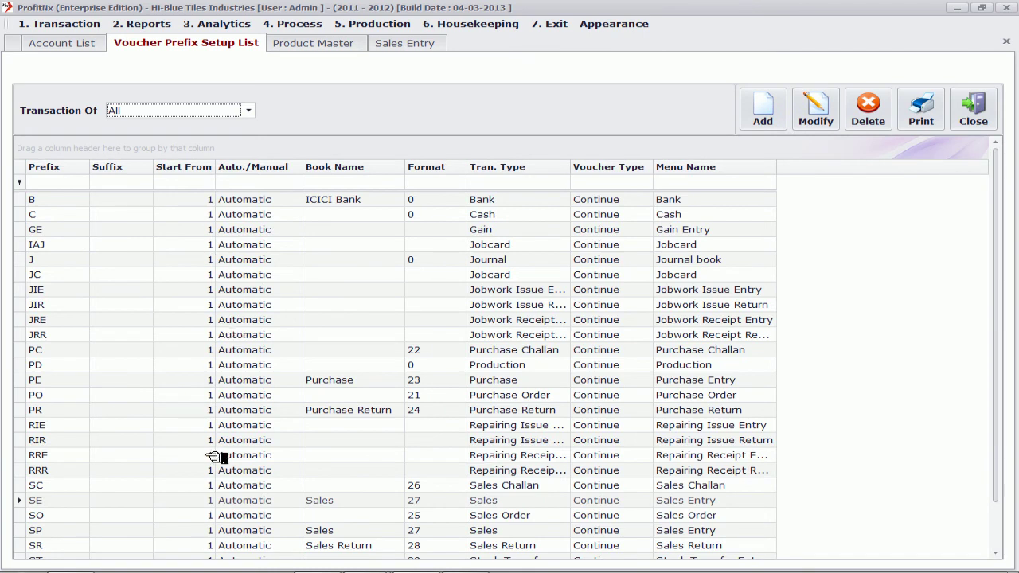
double_click(213, 500)
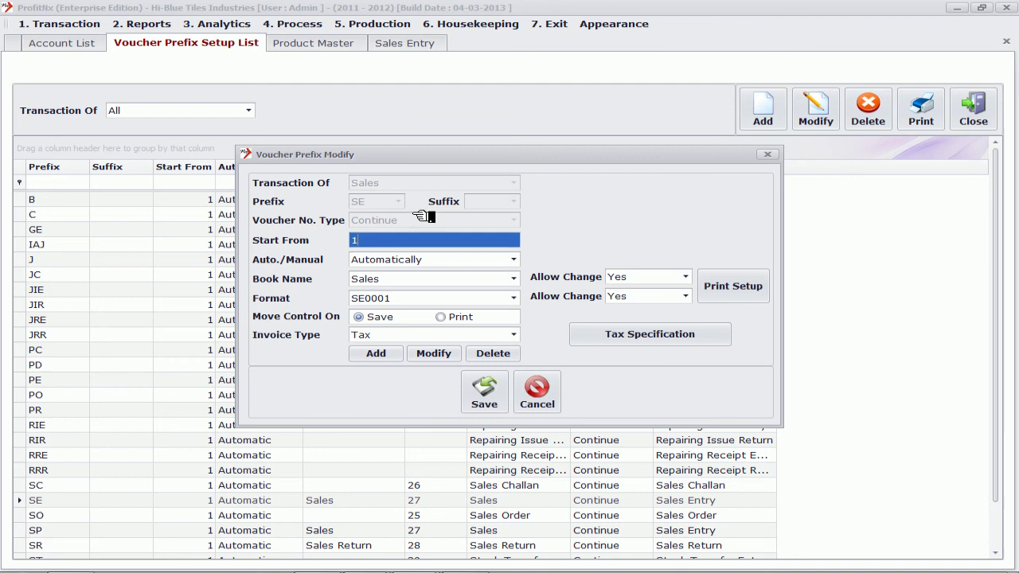
left_click(605, 338)
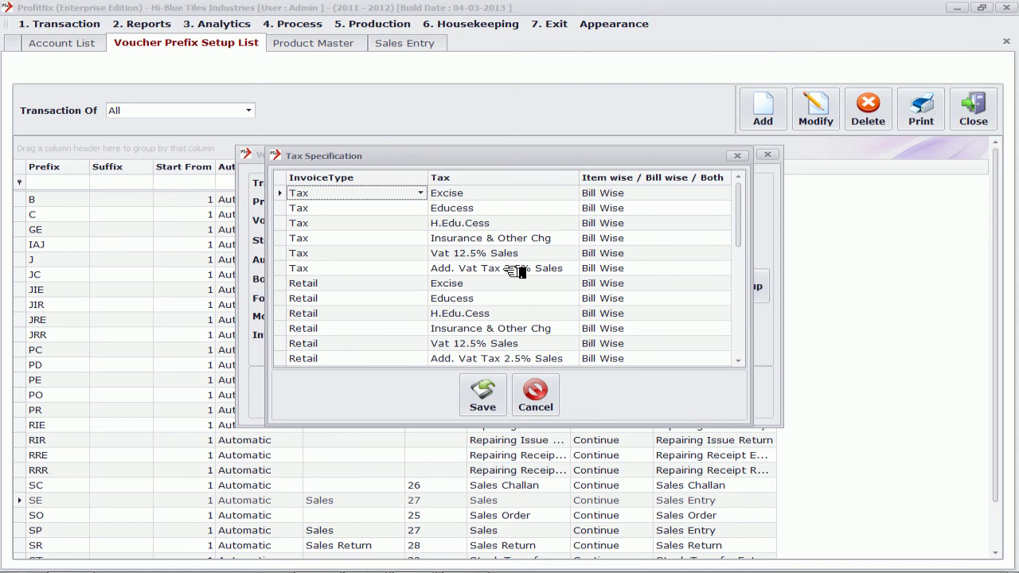
- Scroll through the bill-wise tax list, then close it and the prefix dialog unchanged
left_click(739, 360)
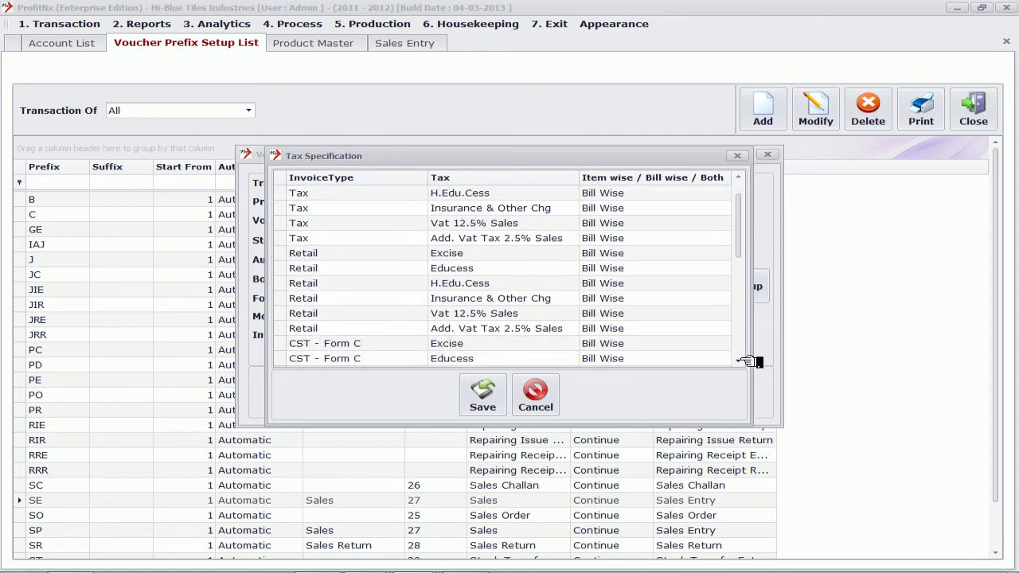
left_click(739, 360)
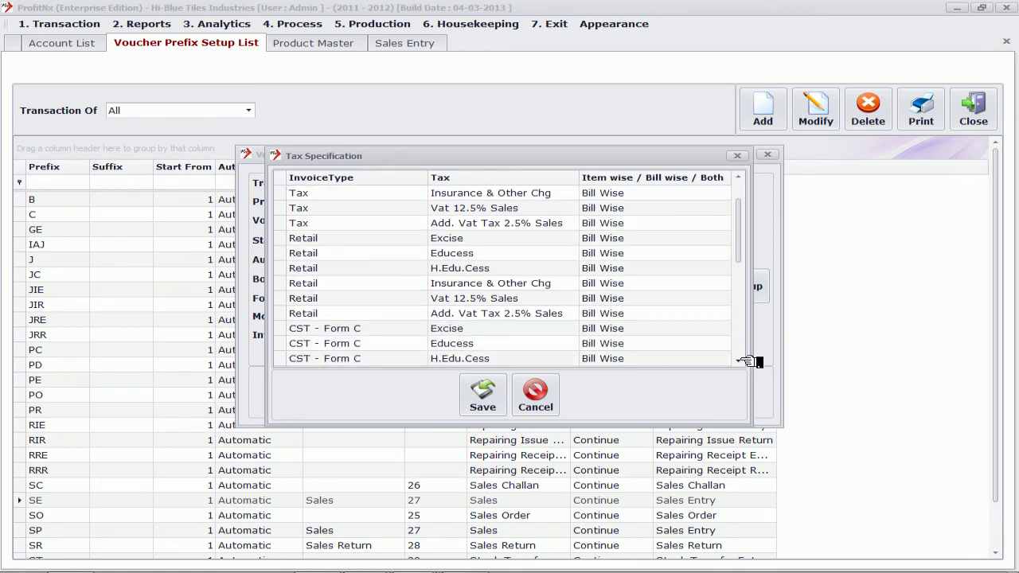
left_click(739, 361)
left_click(739, 360)
left_click(739, 361)
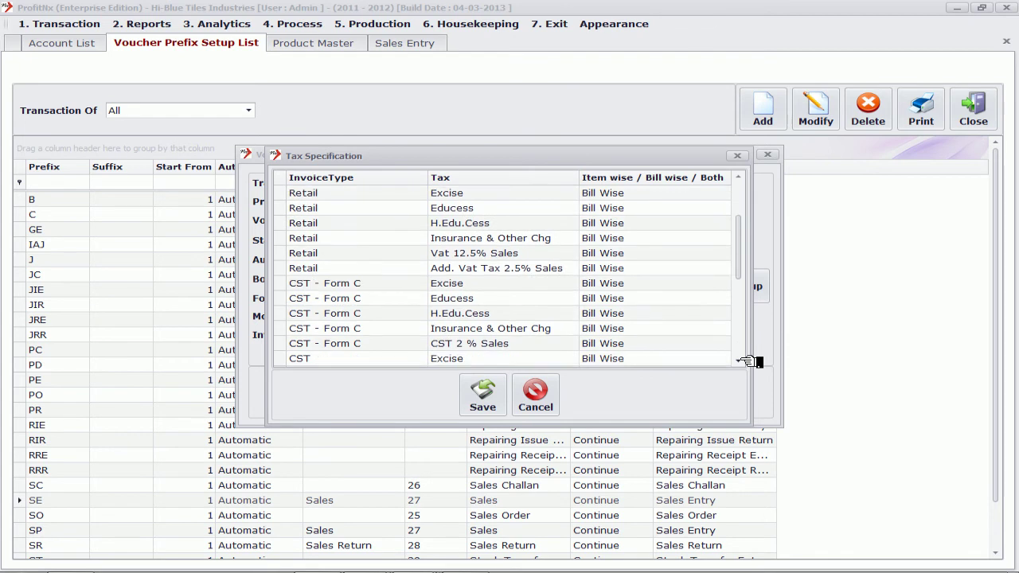
left_click(739, 361)
left_click(739, 361)
left_click(739, 360)
left_click(739, 360)
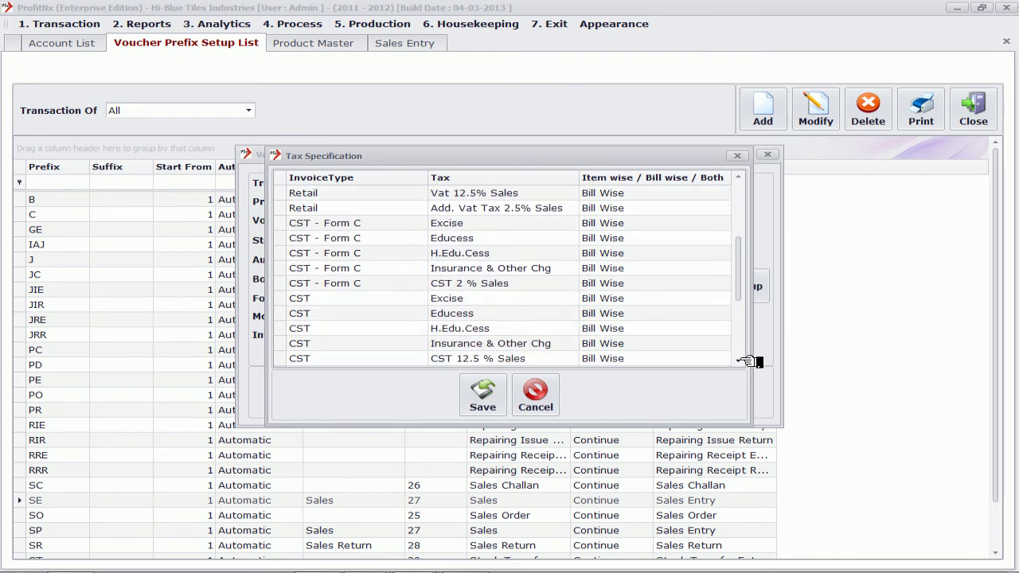
left_click(739, 361)
left_click(740, 361)
left_click(535, 394)
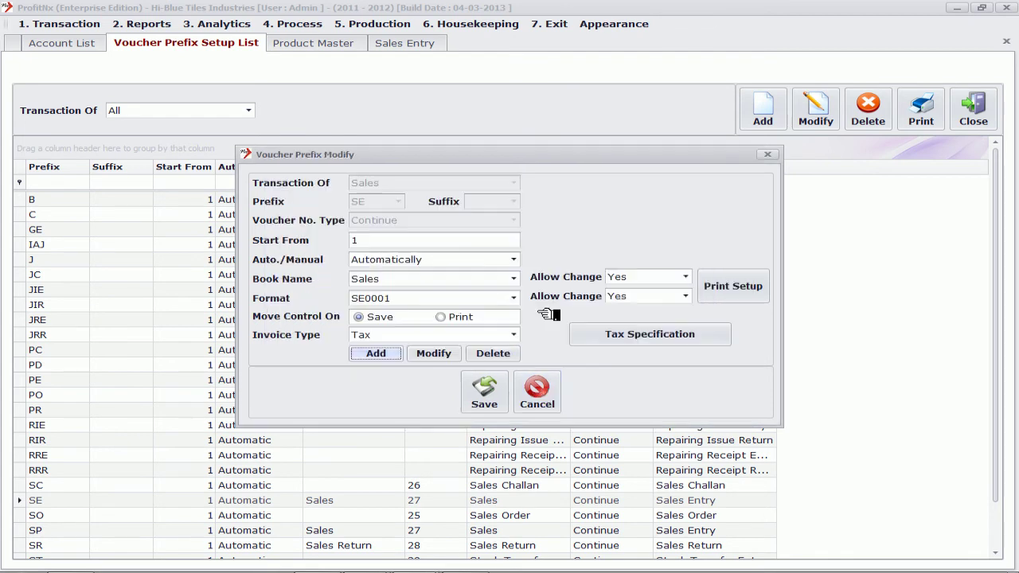
left_click(536, 392)
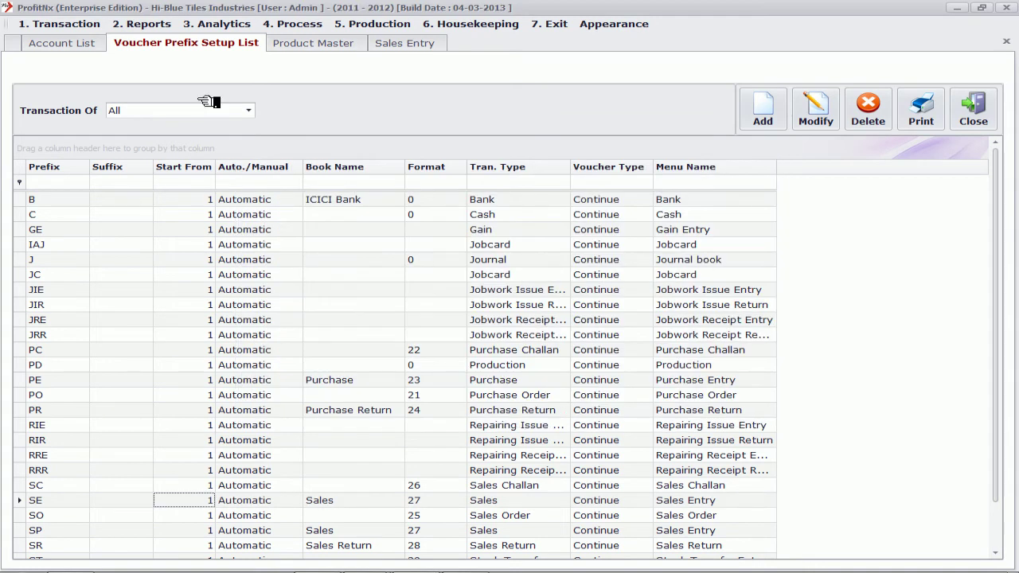
- Start a new sales entry from Transaction > Sales > Sales Entry for party Ashutosh Tiles
left_click(72, 19)
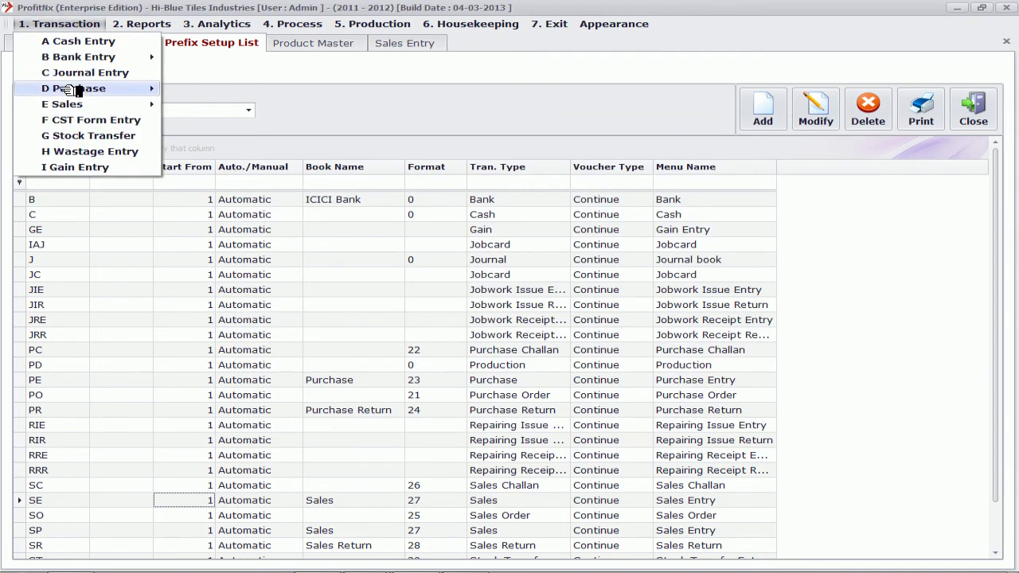
mouse_move(72, 108)
left_click(211, 141)
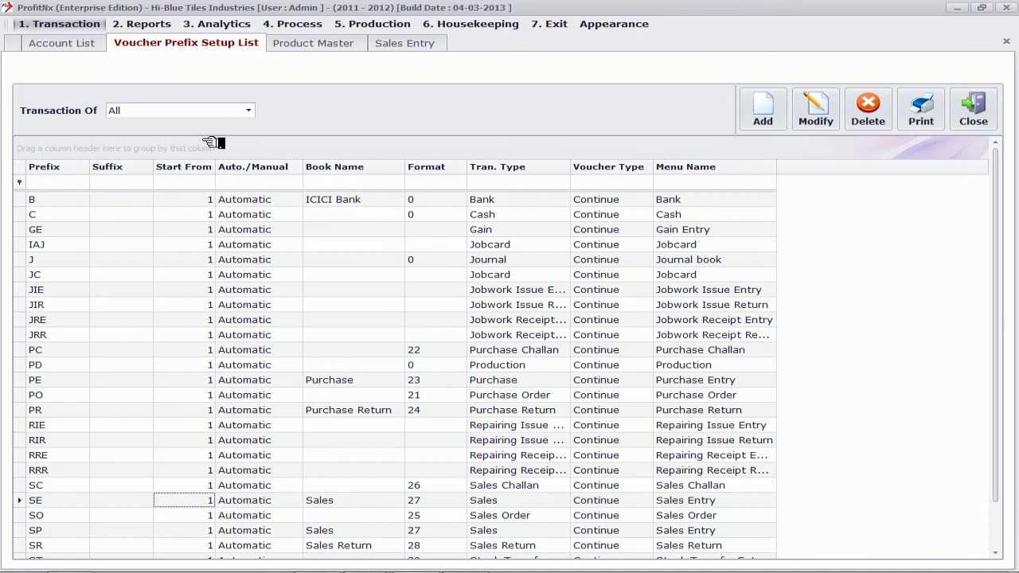
left_click(404, 99)
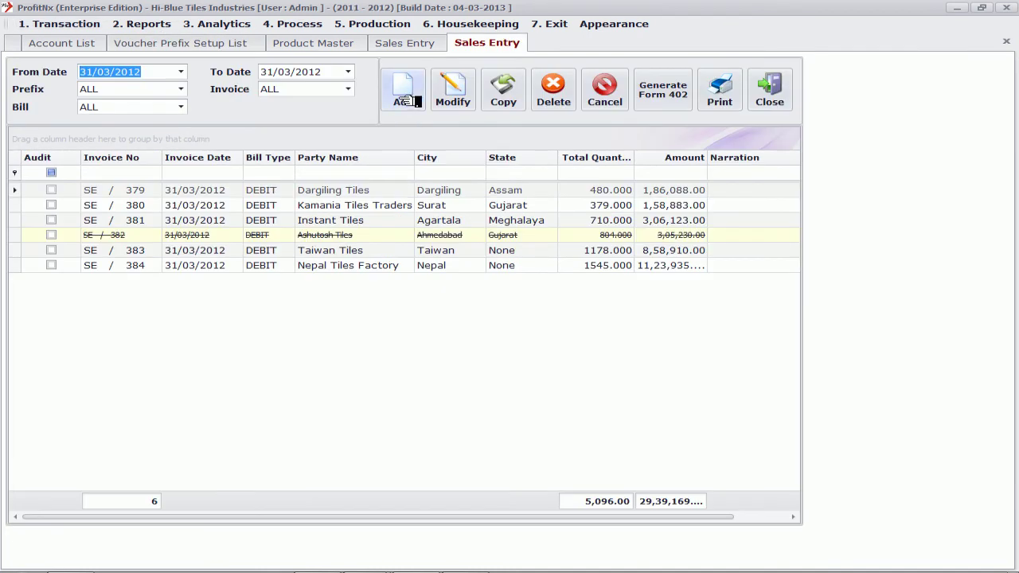
left_click(296, 171)
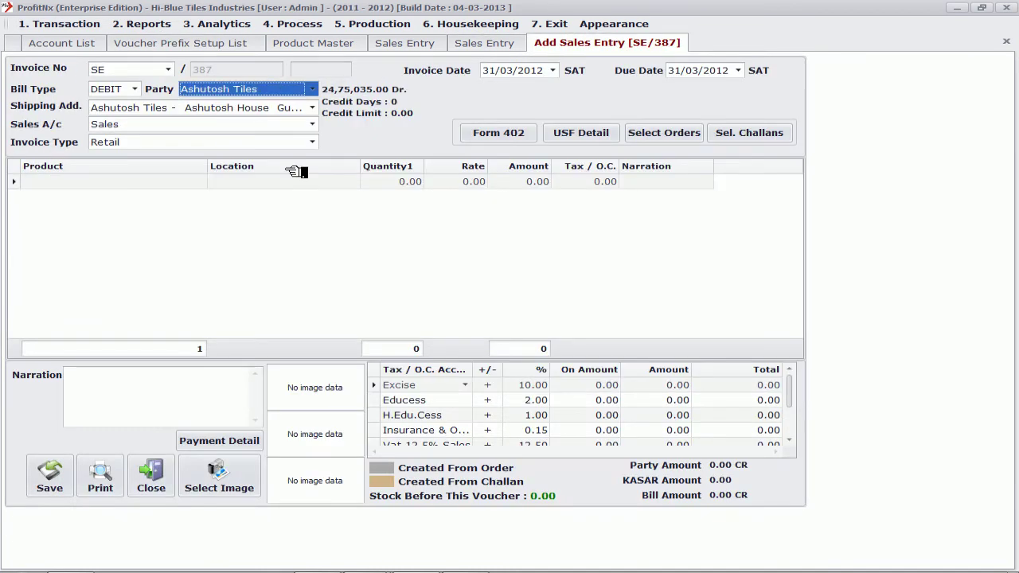
- Add a line of 100 Broken Tiles at rate 100
left_click(148, 181)
left_click(117, 248)
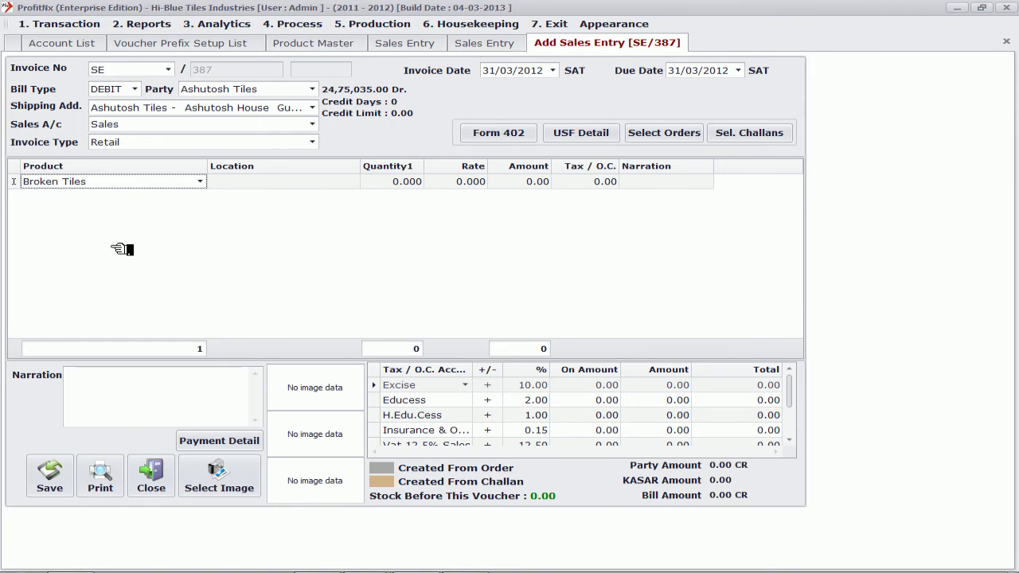
key("Return")
type("100")
key("Return")
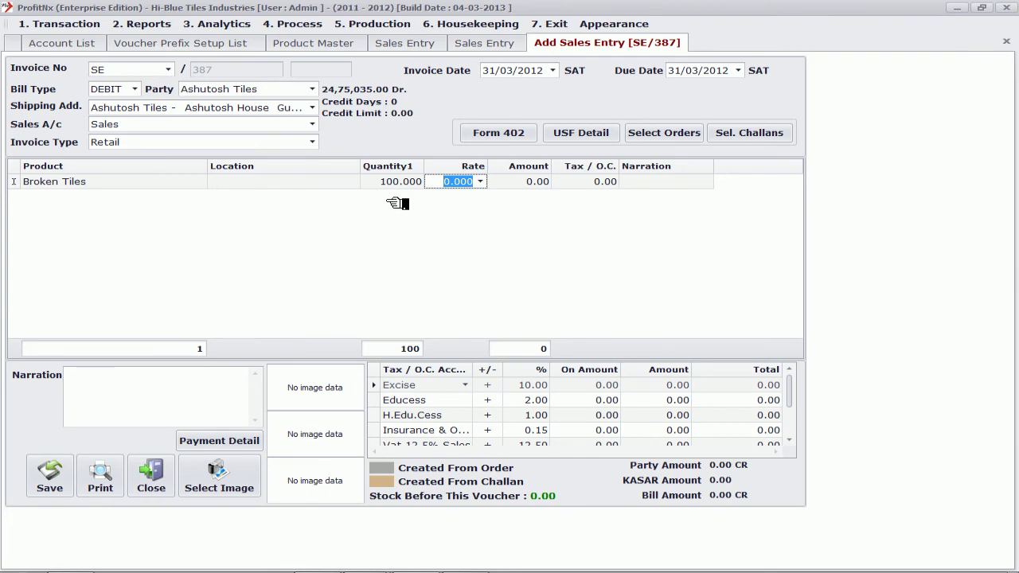
key("Return")
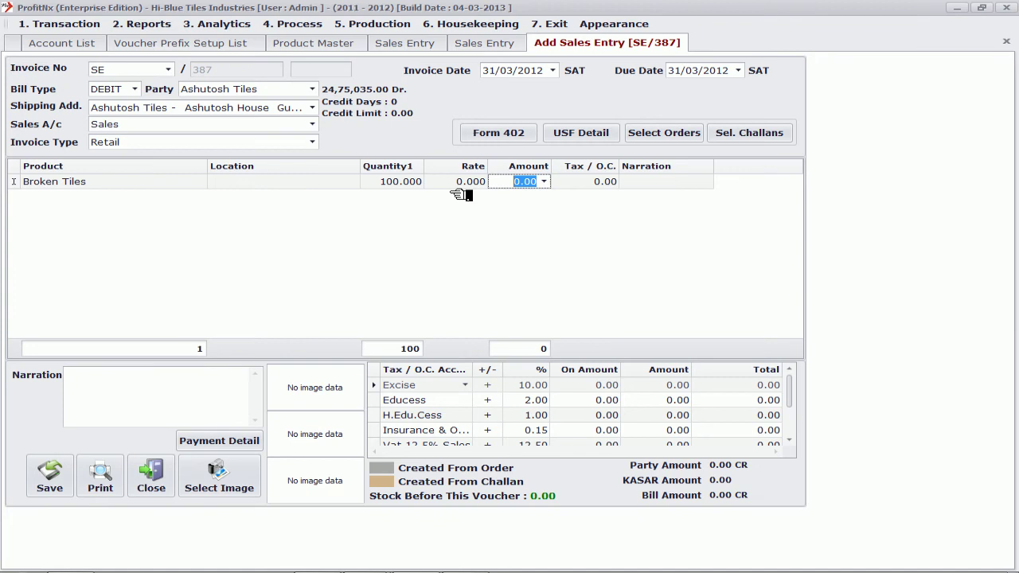
left_click(460, 188)
type("100")
key("Return")
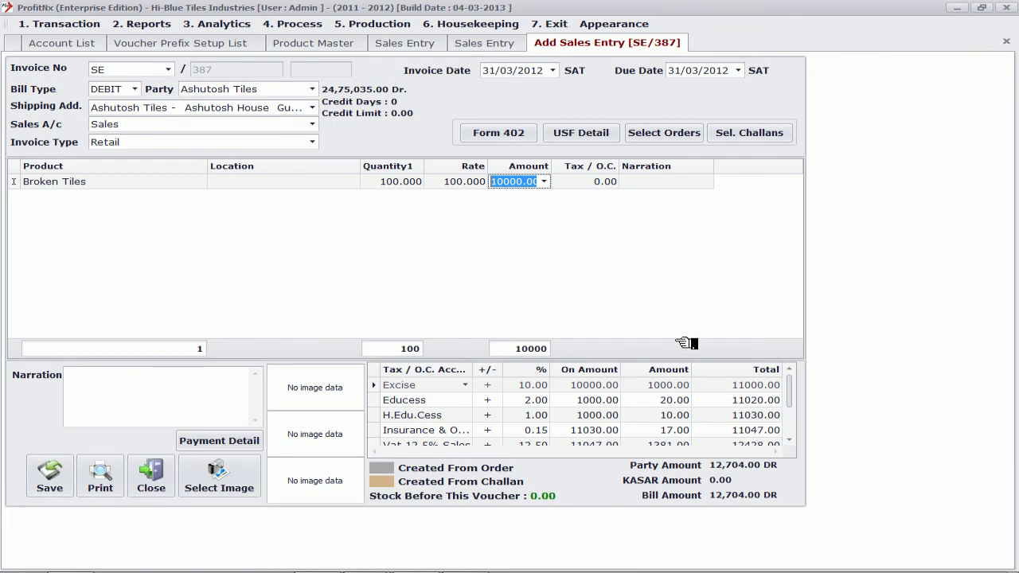
- Review the auto-added taxes bringing the bill amount to 12,704.00
left_click(789, 440)
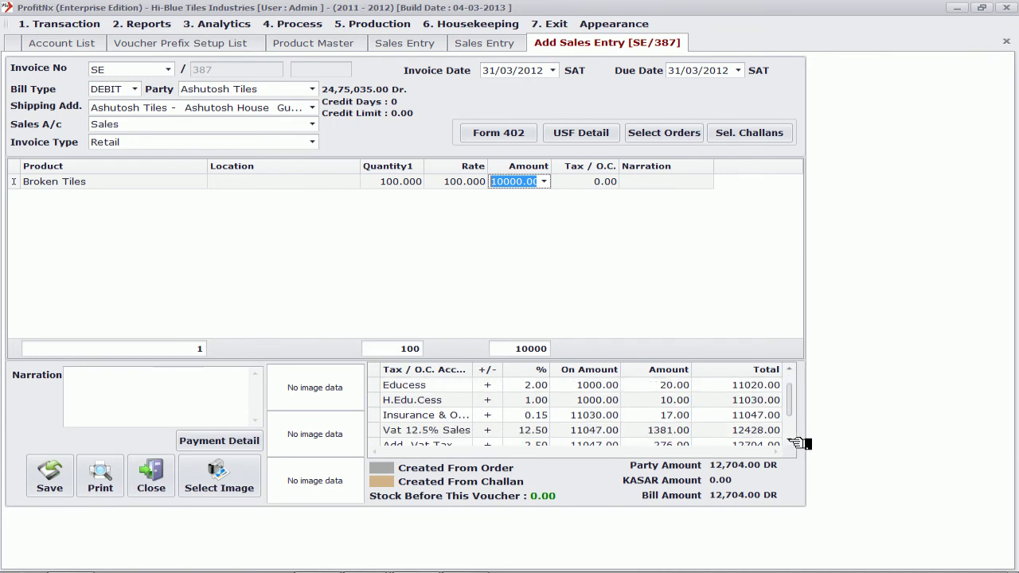
left_click(788, 440)
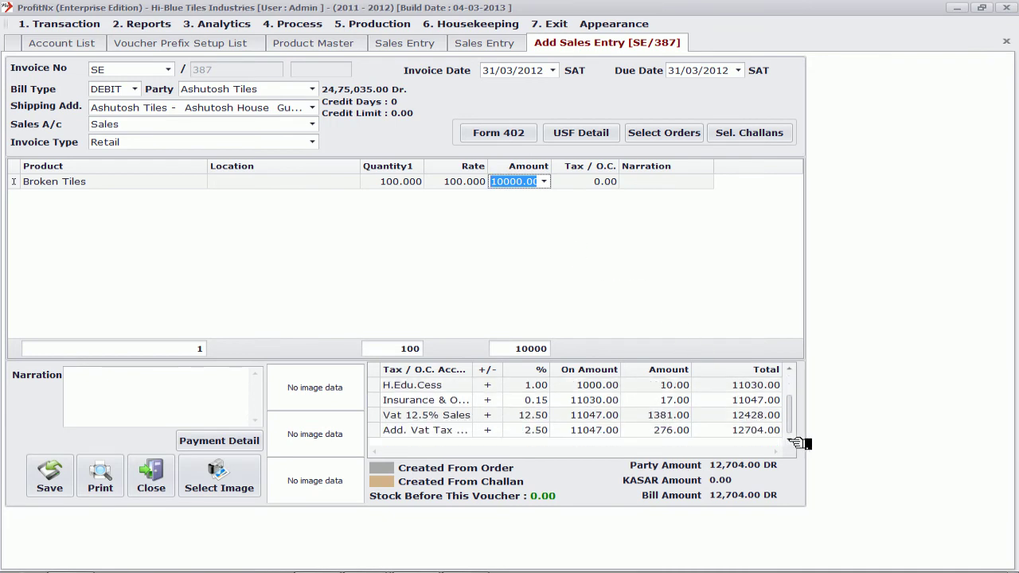
left_click(788, 370)
left_click(788, 370)
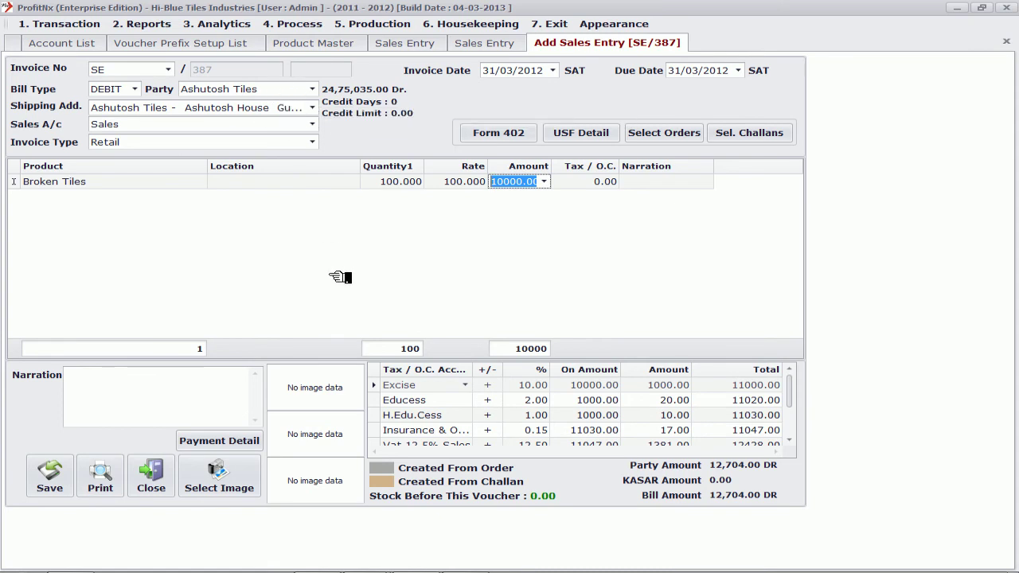
- Start a new account on the Account List as a Customer, defaulting to Sundry Debtors
left_click(86, 40)
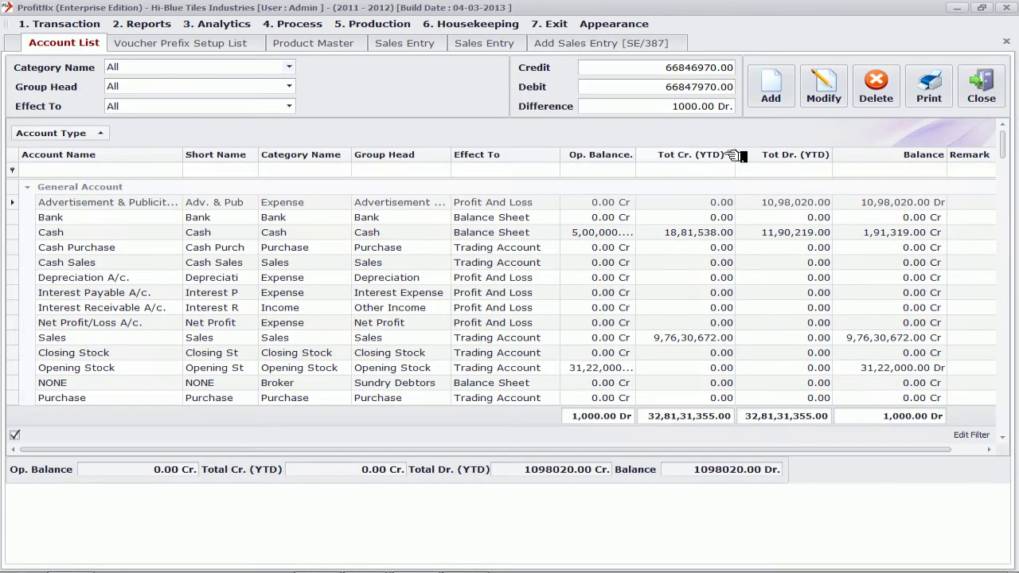
left_click(792, 88)
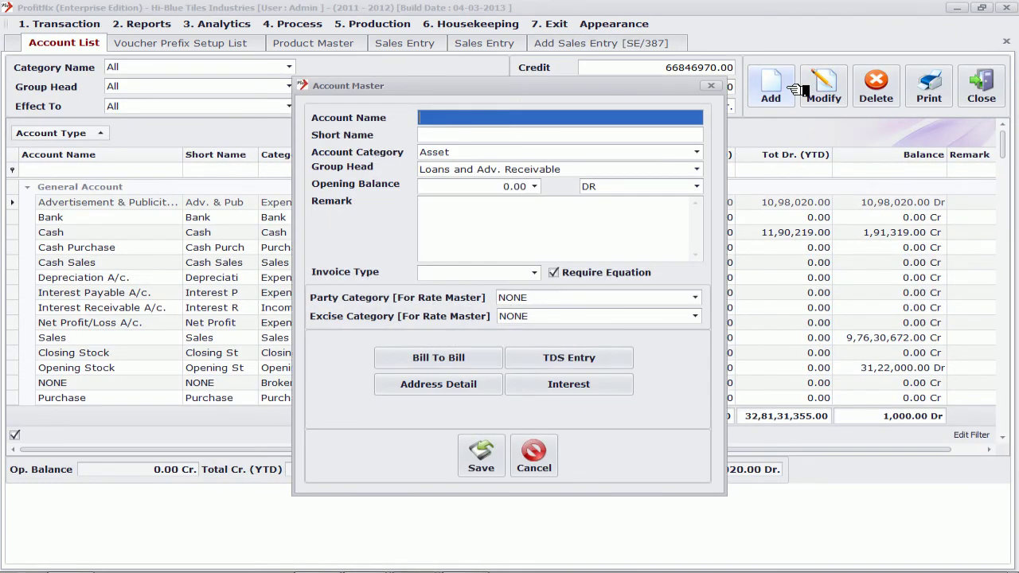
left_click(561, 157)
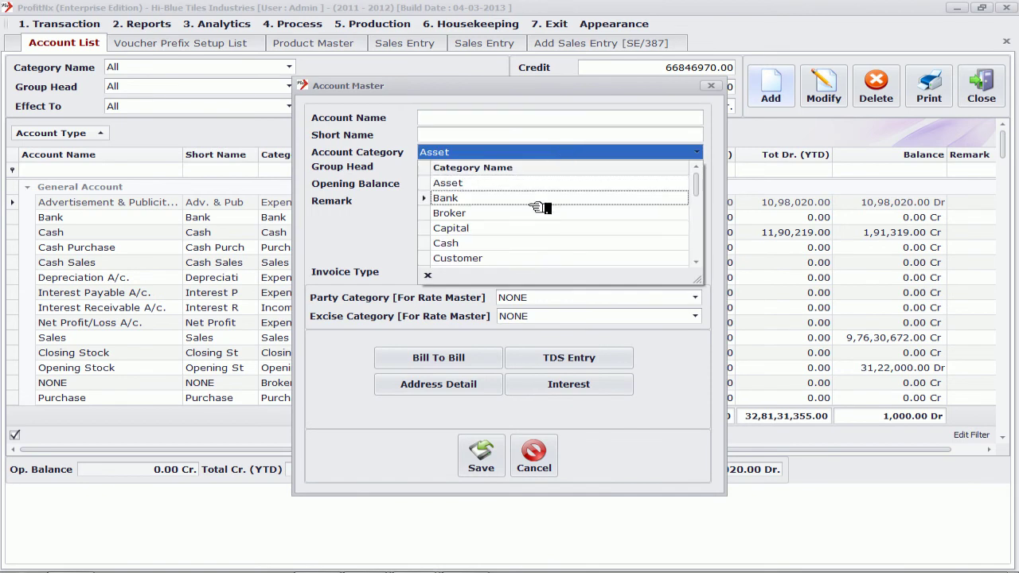
left_click(522, 259)
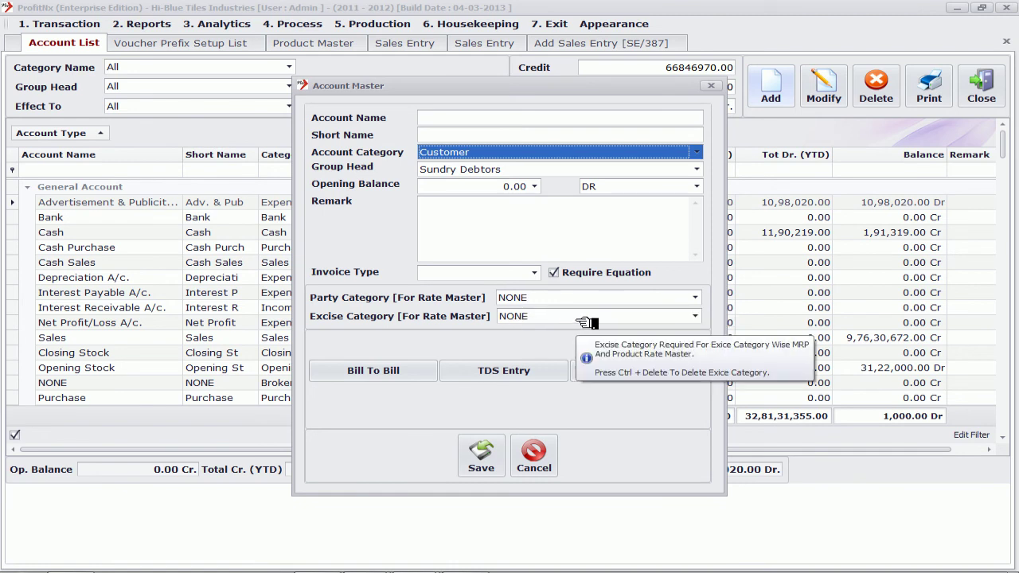
- Check the Invoice Type choices, then cancel the new account unsaved
left_click(538, 274)
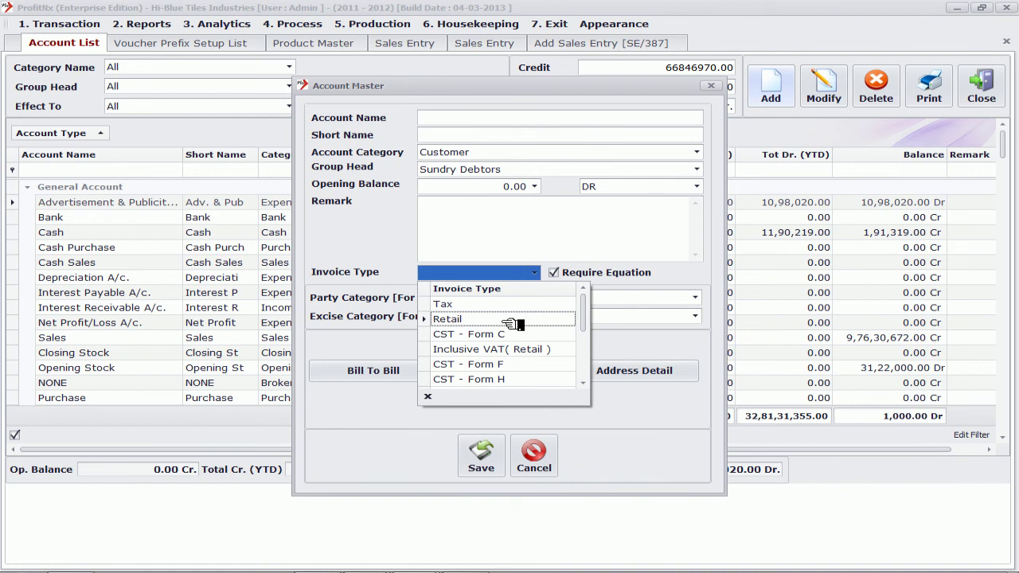
left_click(531, 456)
left_click(531, 462)
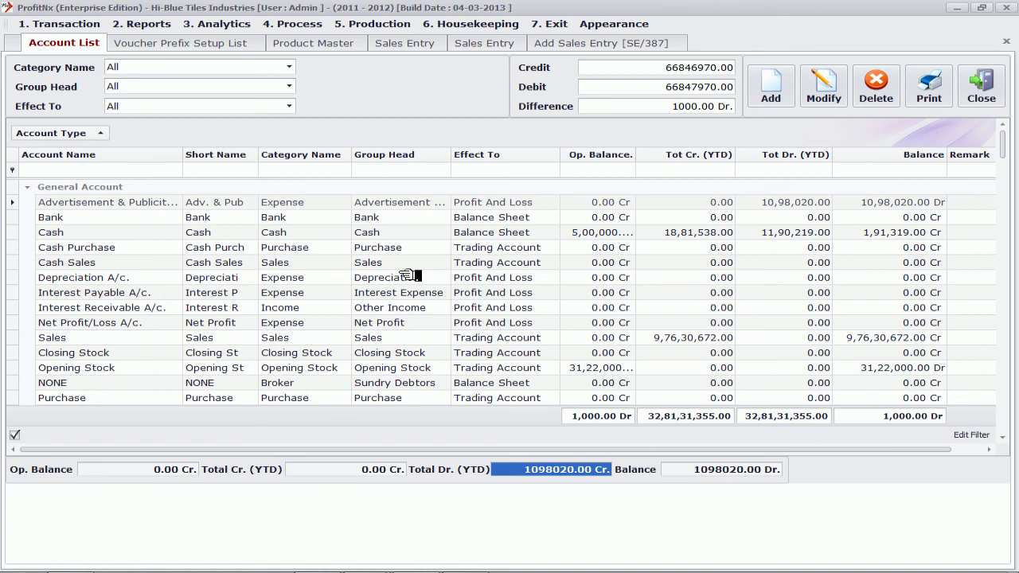
left_click(483, 24)
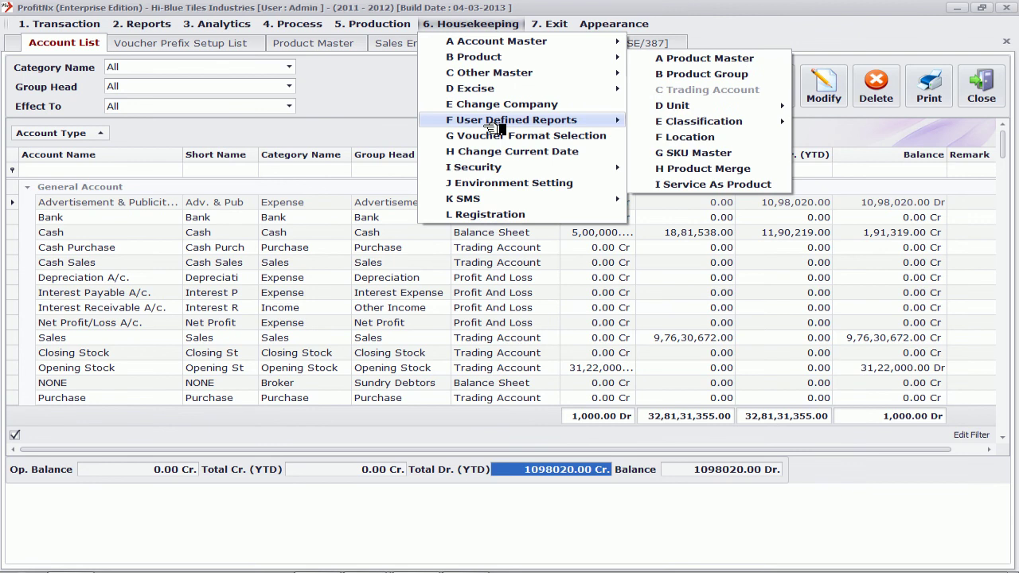
left_click(511, 183)
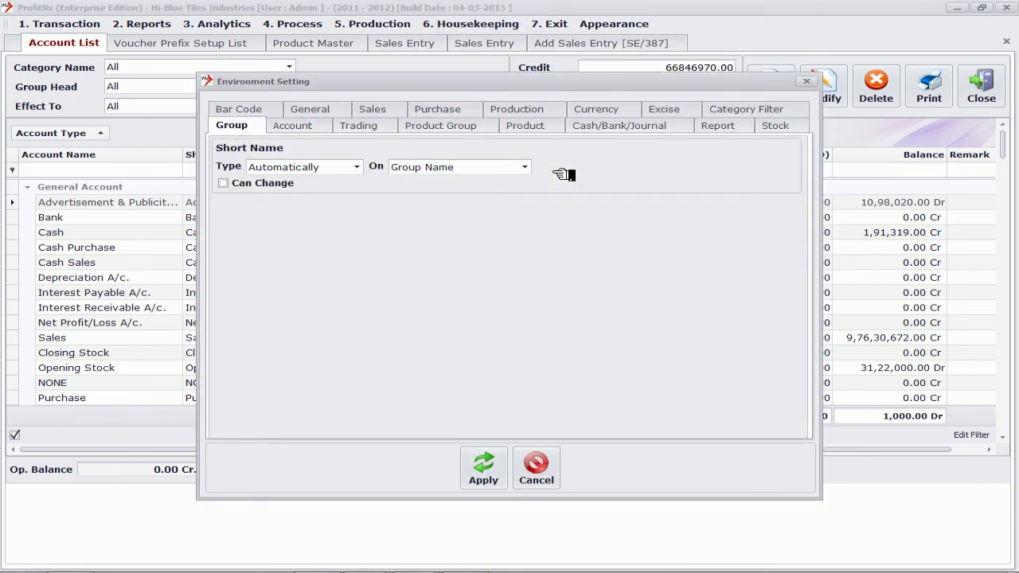
left_click(744, 109)
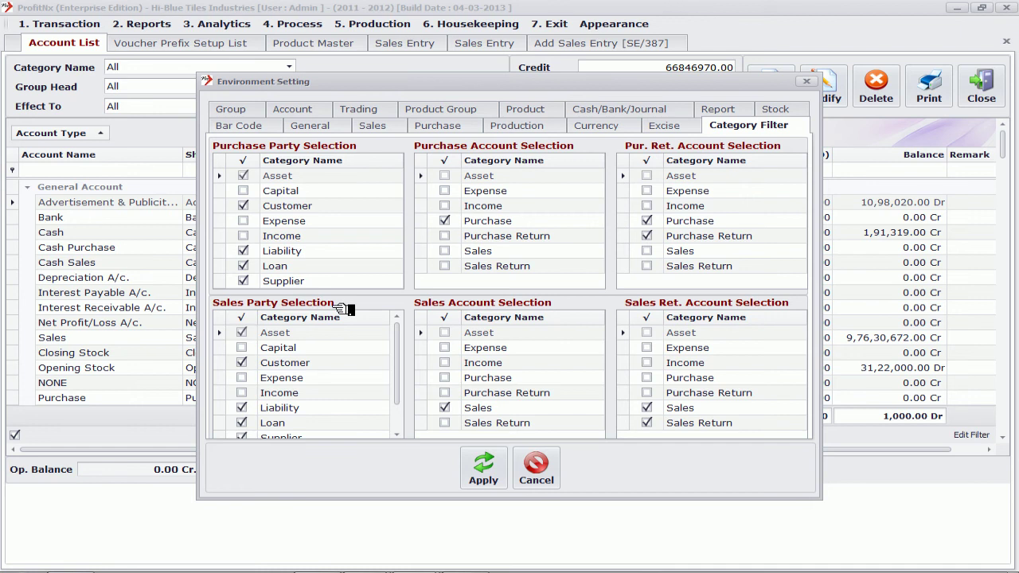
left_click(397, 434)
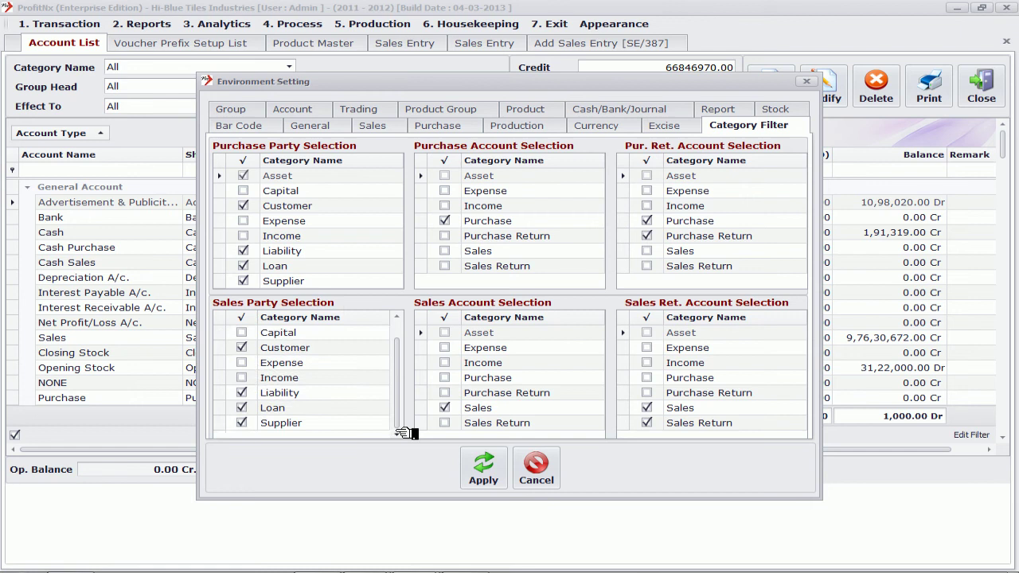
left_click(397, 316)
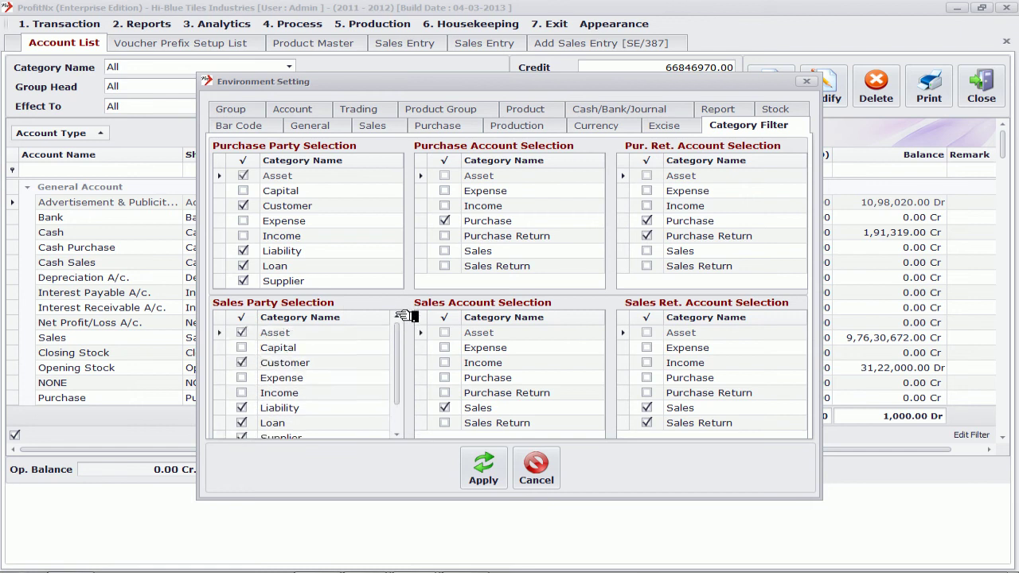
left_click(397, 434)
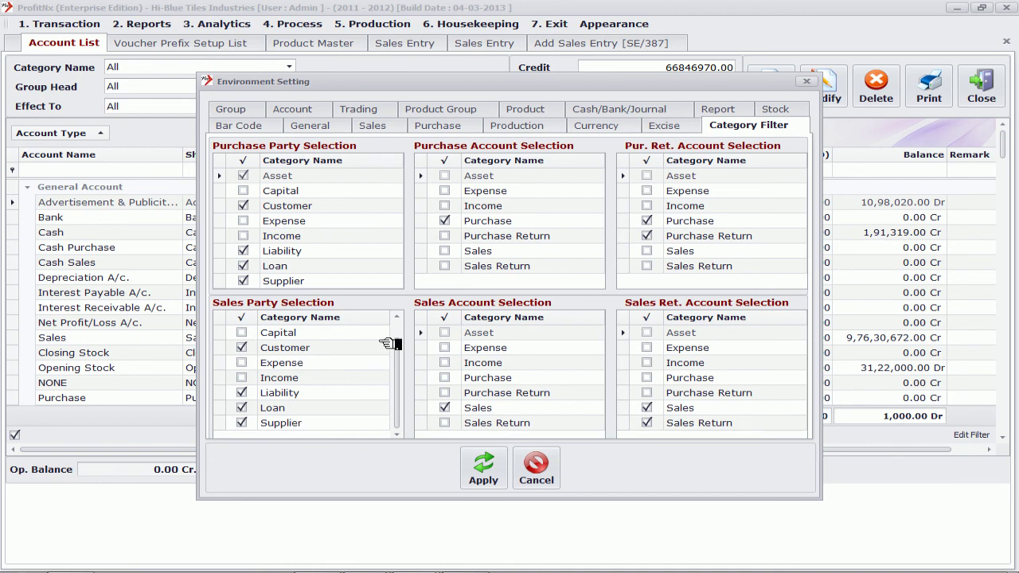
left_click(396, 318)
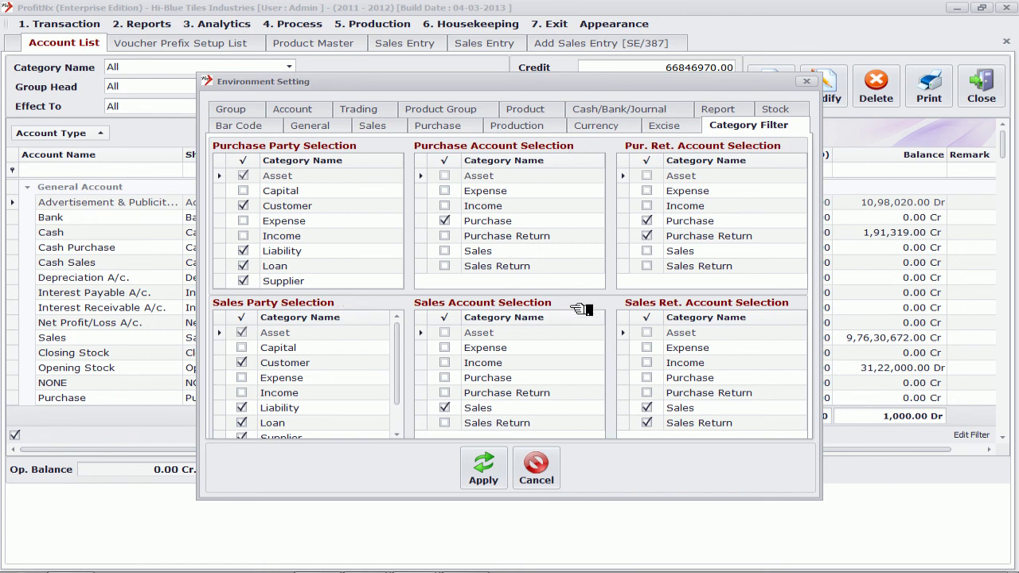
left_click(536, 465)
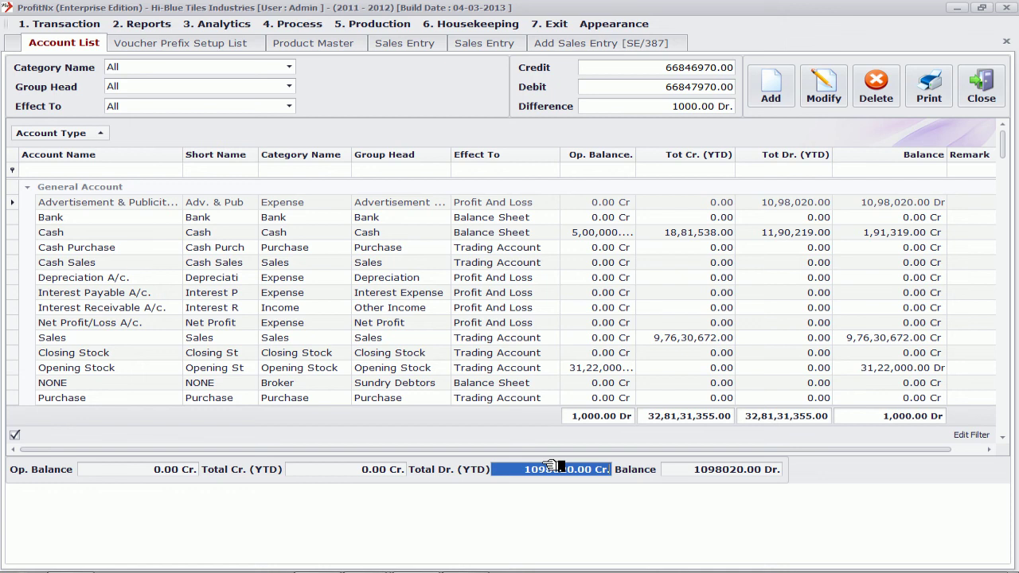
- Open invoice SE/384 from the Sales Entry list and change Excise to 11%
left_click(71, 23)
mouse_move(69, 103)
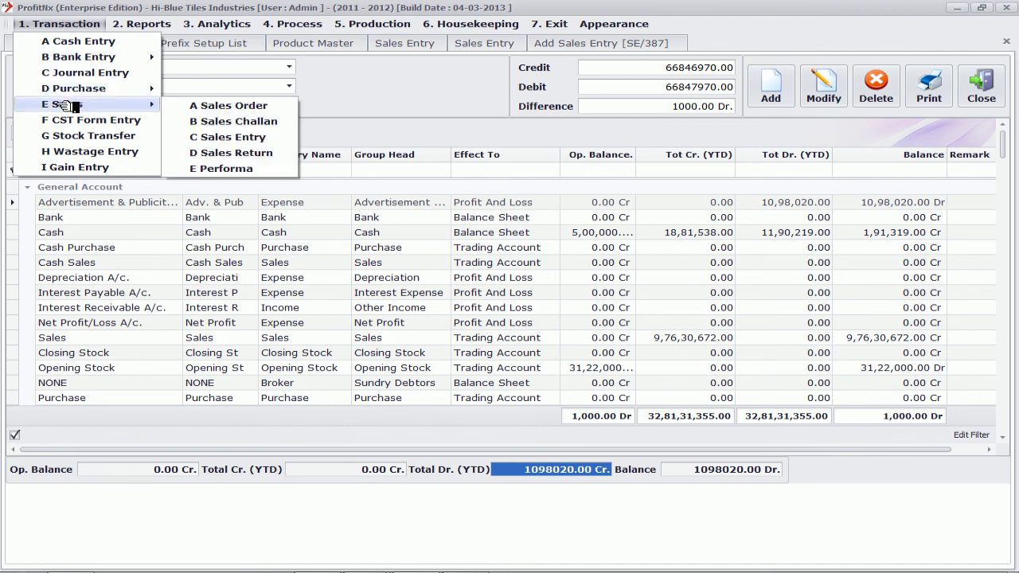
left_click(231, 138)
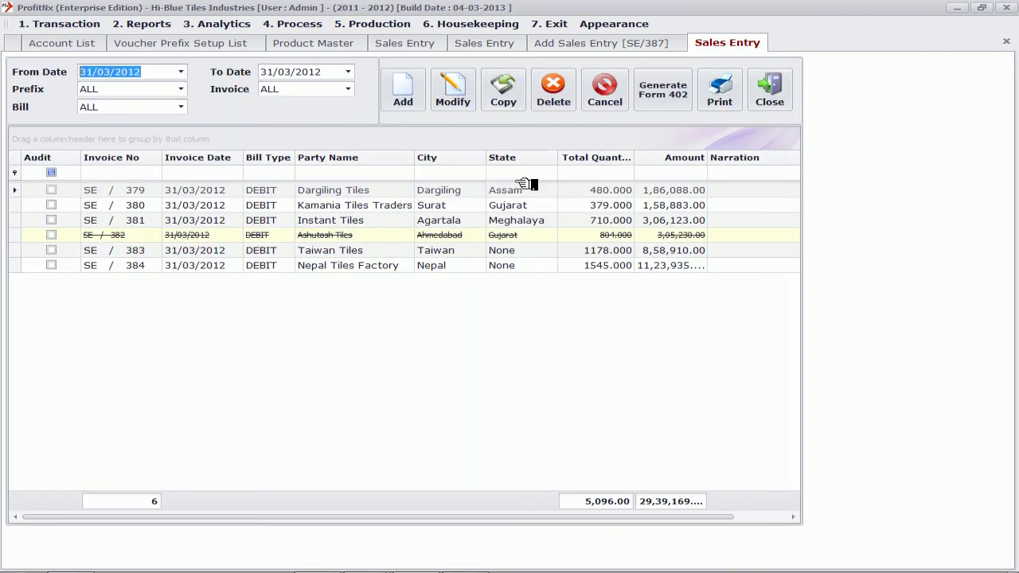
double_click(330, 265)
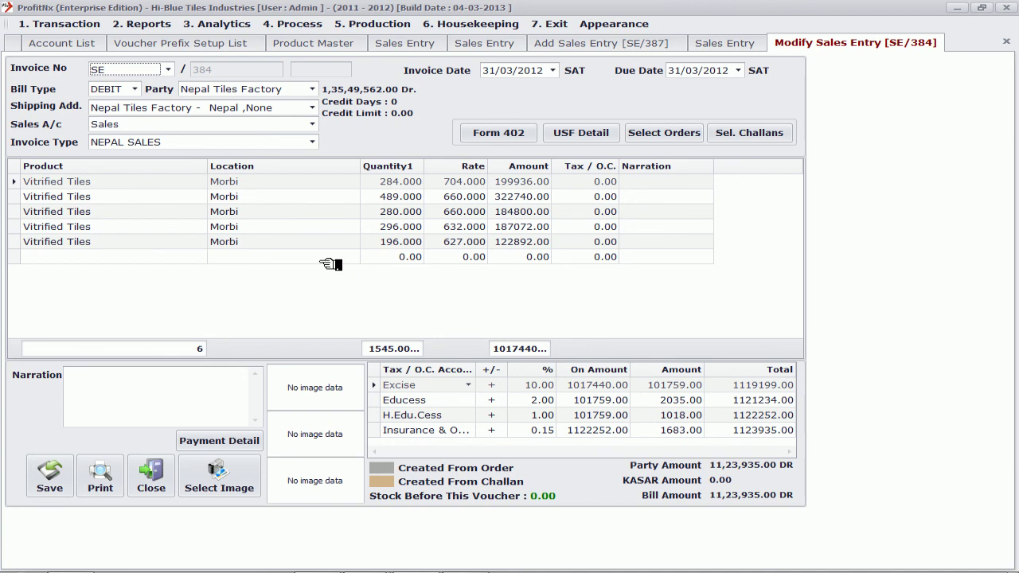
left_click(540, 389)
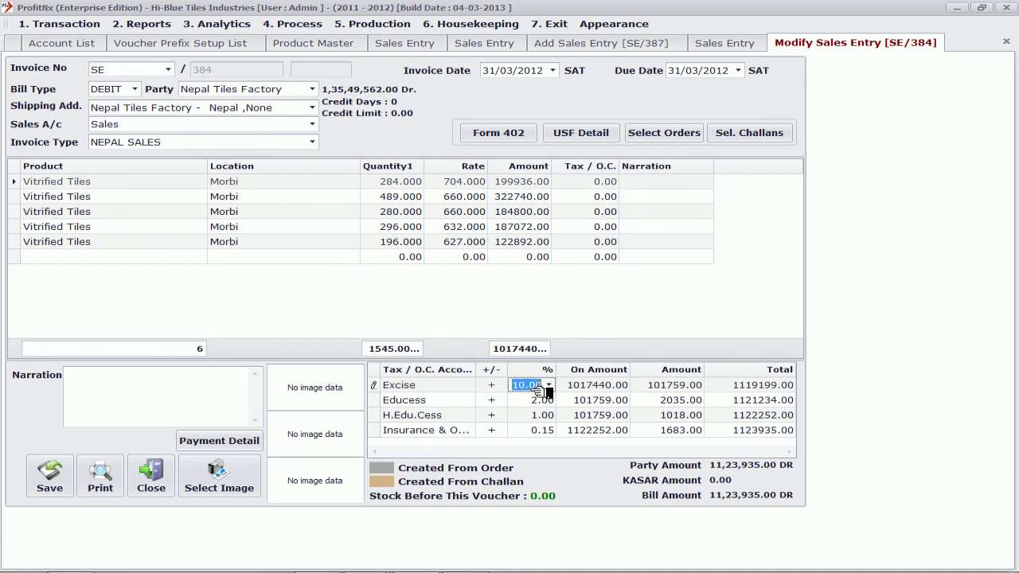
type("11")
key("Tab")
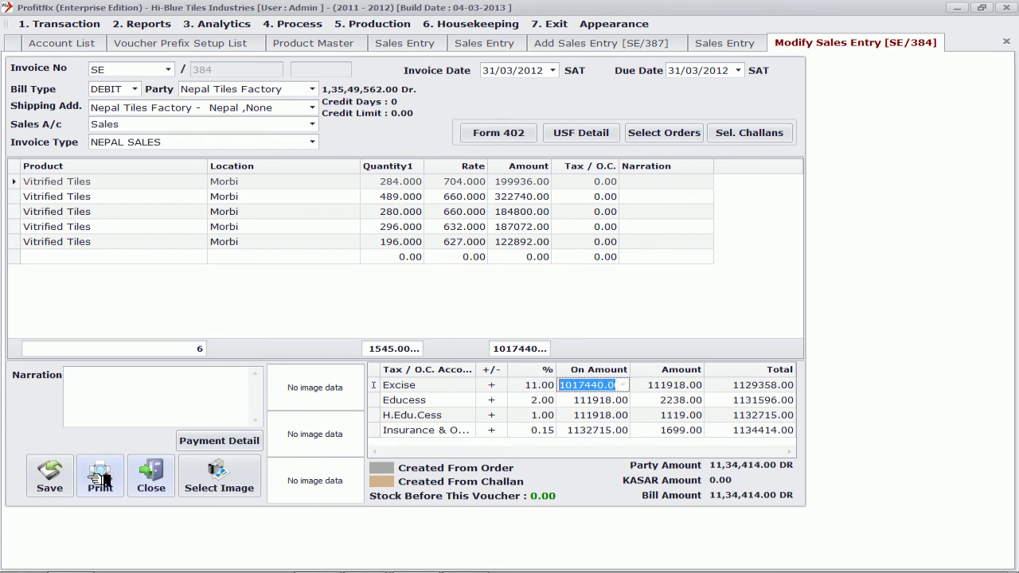
- Try saving, decline the tax-change warning, and close the invoice
left_click(49, 475)
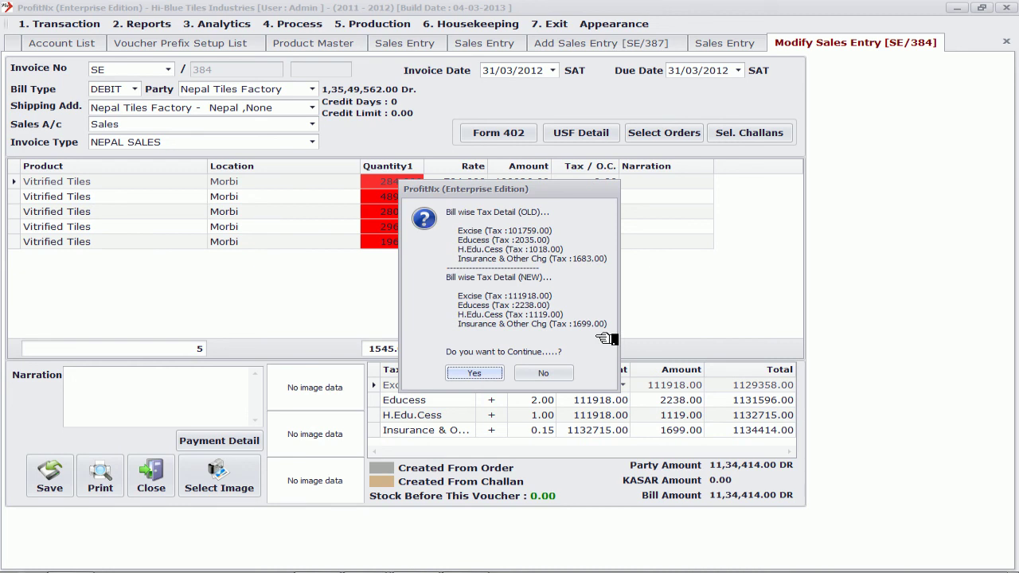
left_click(554, 377)
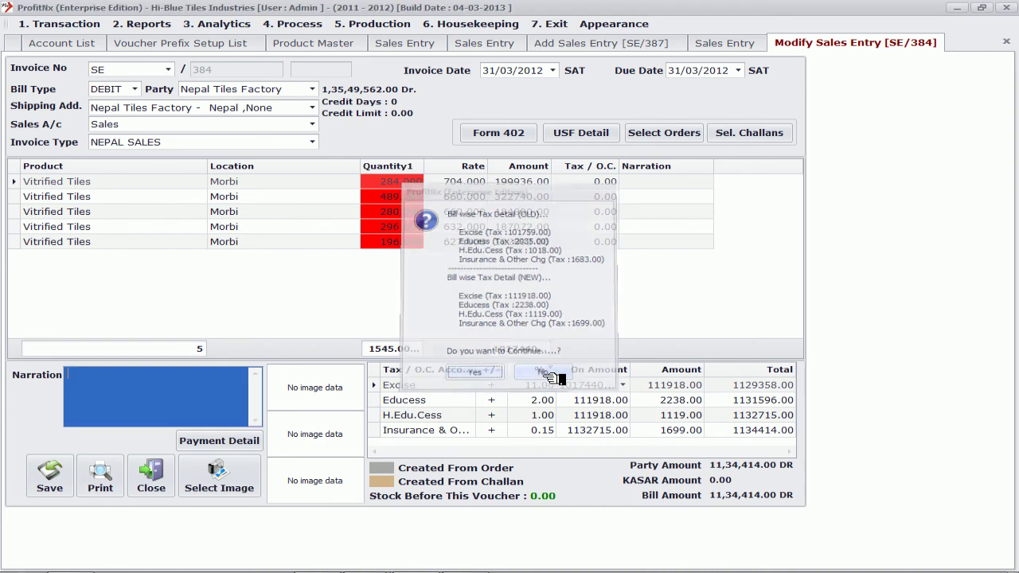
left_click(150, 478)
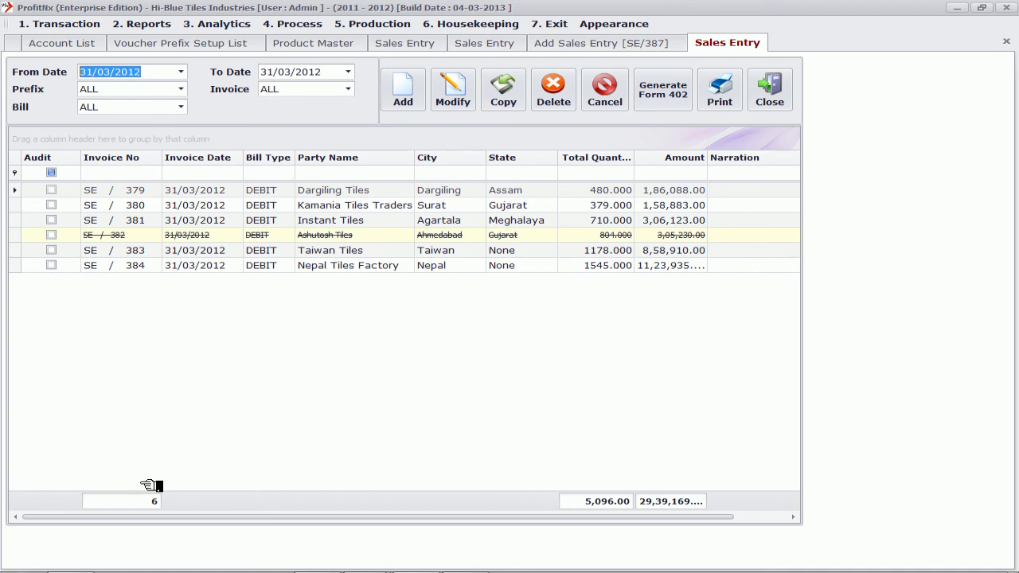
- Open new sales entry SE/387 for Ashutosh Tiles with the Insert key
key("Insert")
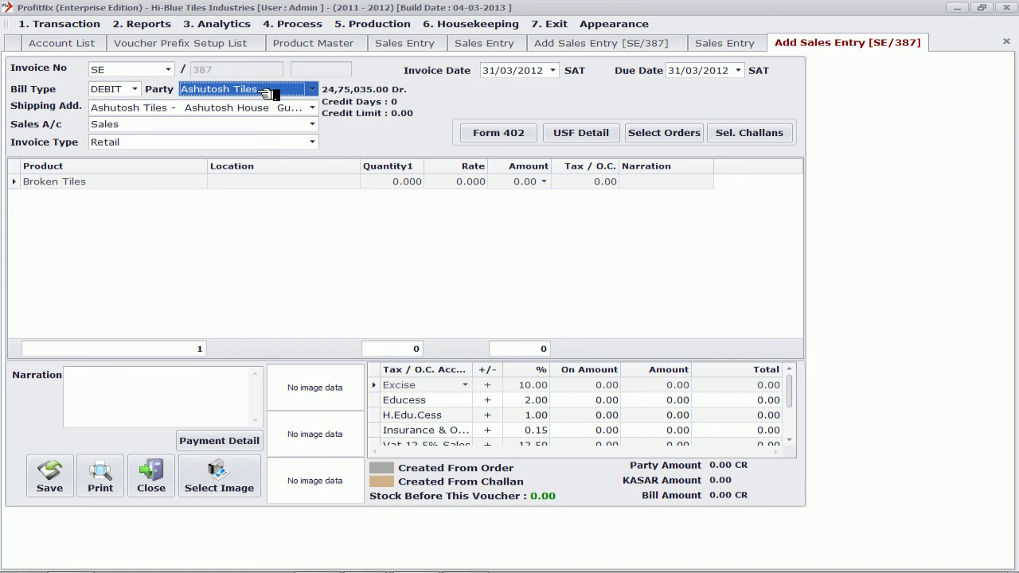
key("Return")
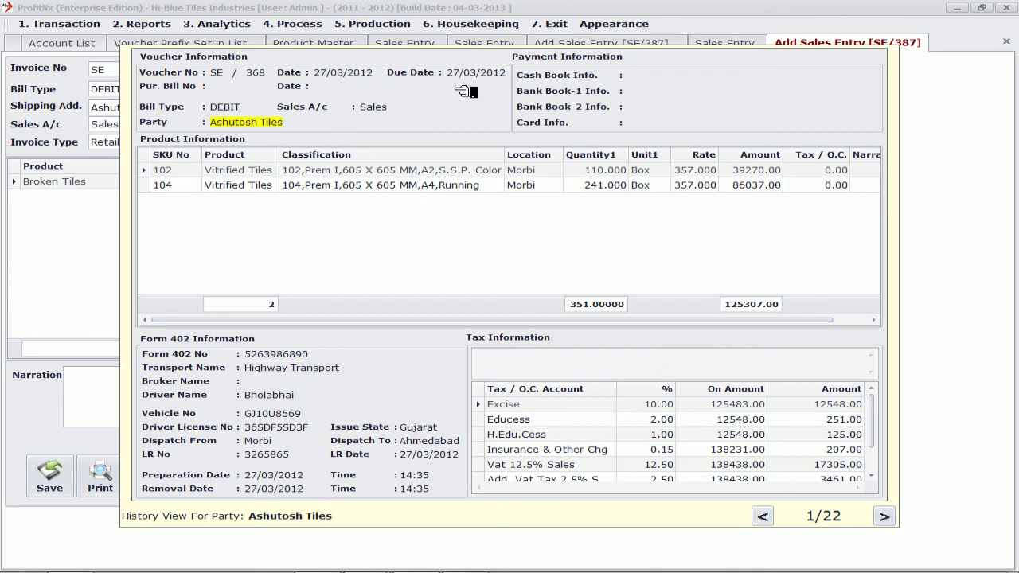
left_click(884, 517)
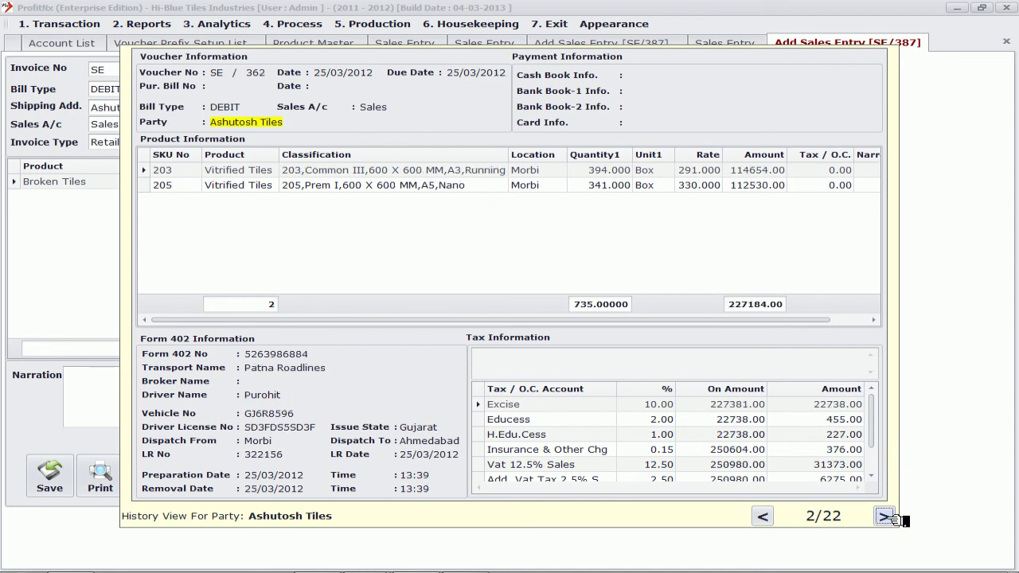
left_click(884, 516)
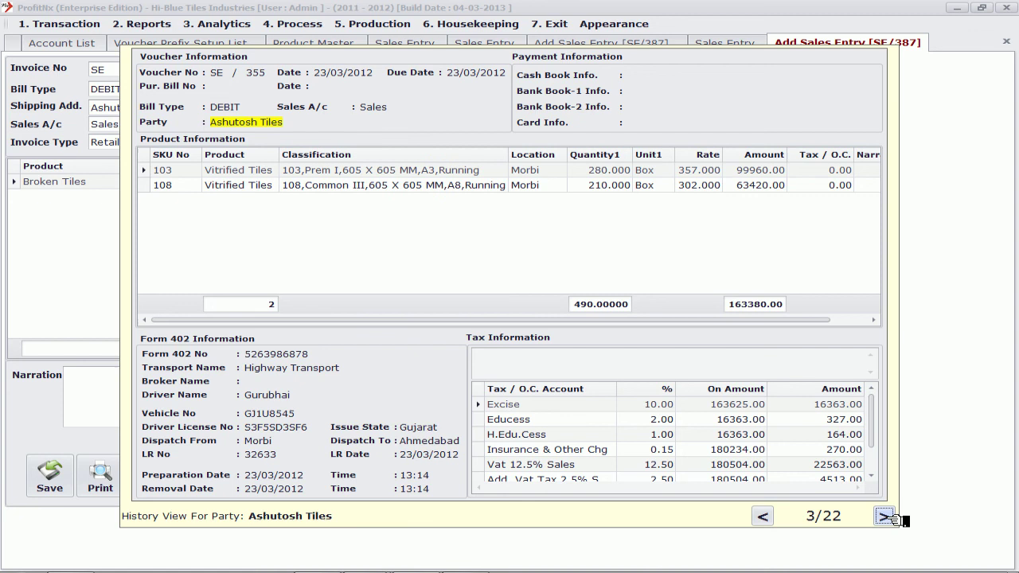
left_click(884, 516)
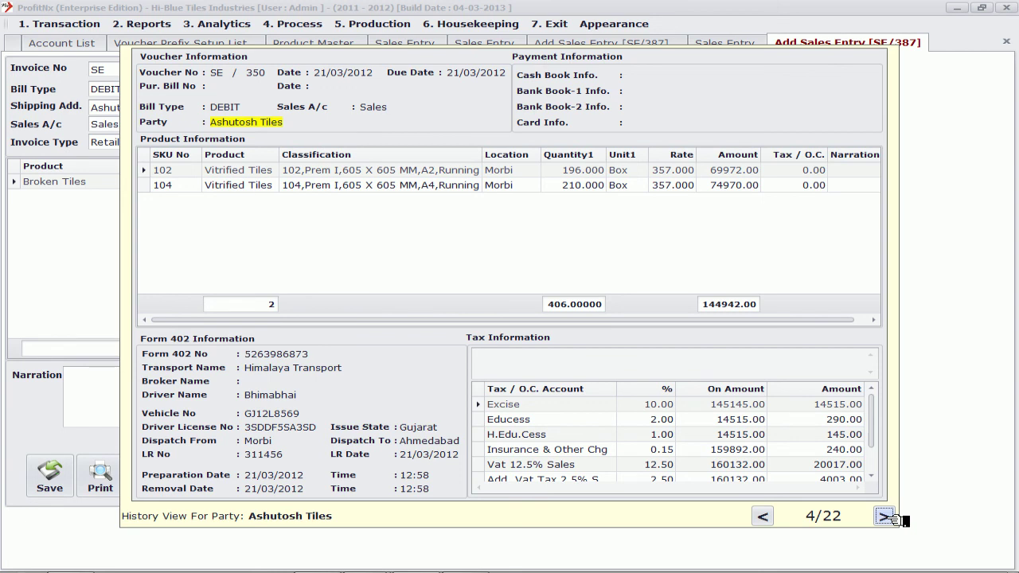
key("Escape")
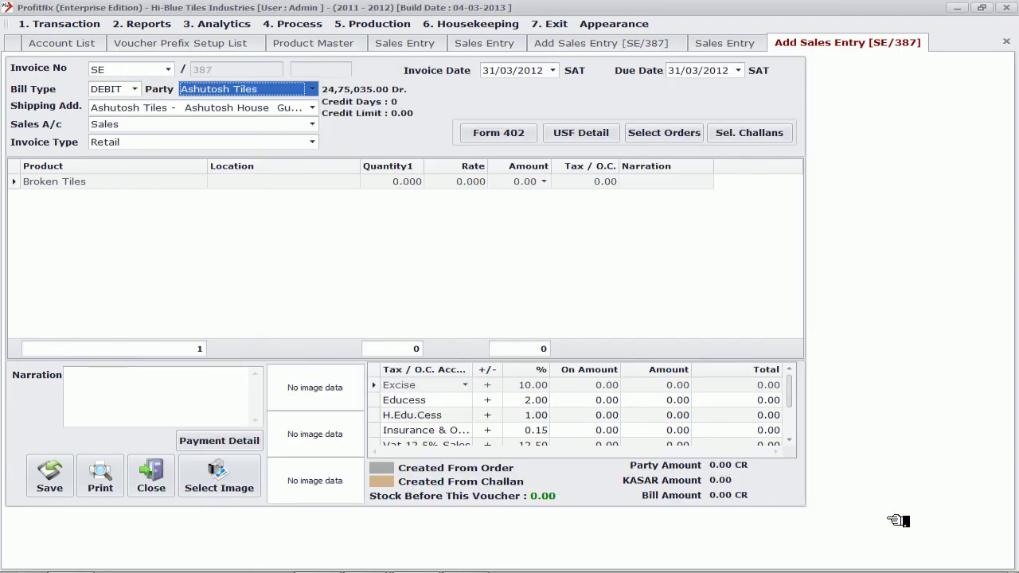